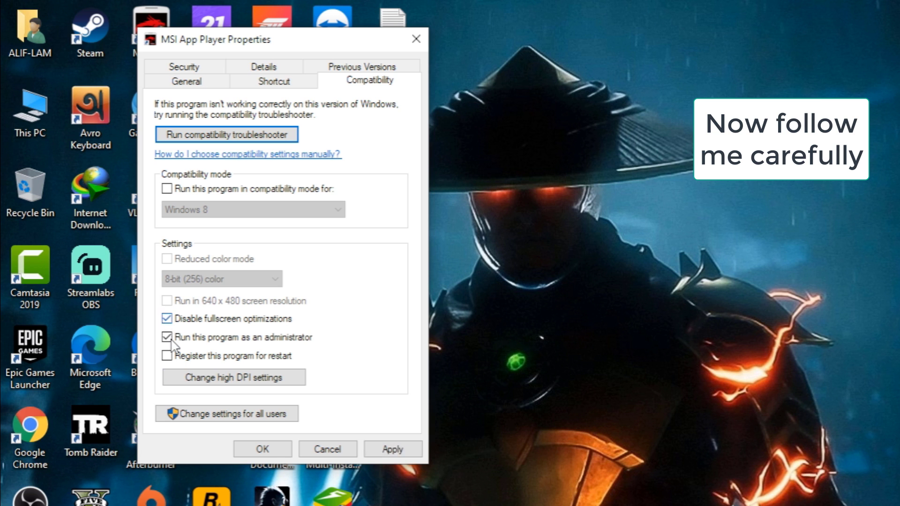
Step: Override MSI App Player's high DPI scaling behavior with scaling performed by Application, and apply the properties
click(198, 378)
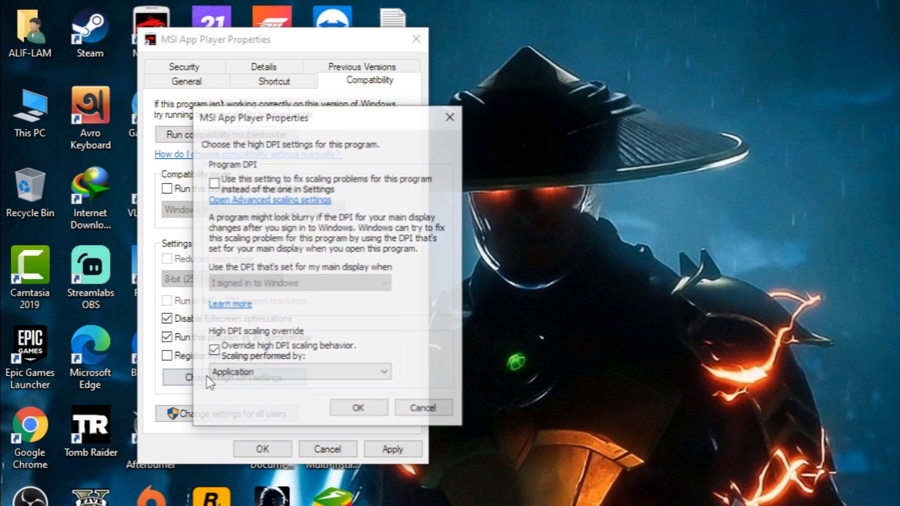
click(214, 351)
click(340, 409)
click(392, 449)
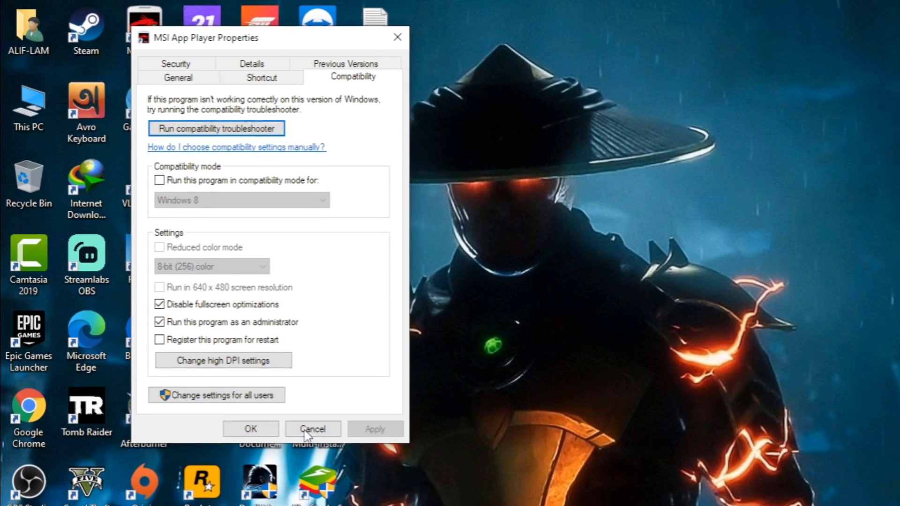
click(262, 449)
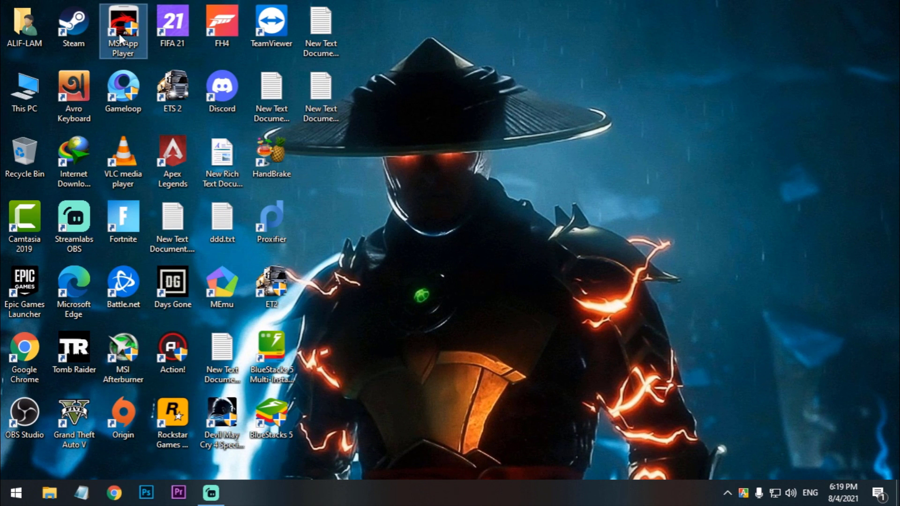
Step: Launch MSI App Player from its desktop shortcut and open the Windows Graphics settings
right_click(121, 38)
click(157, 45)
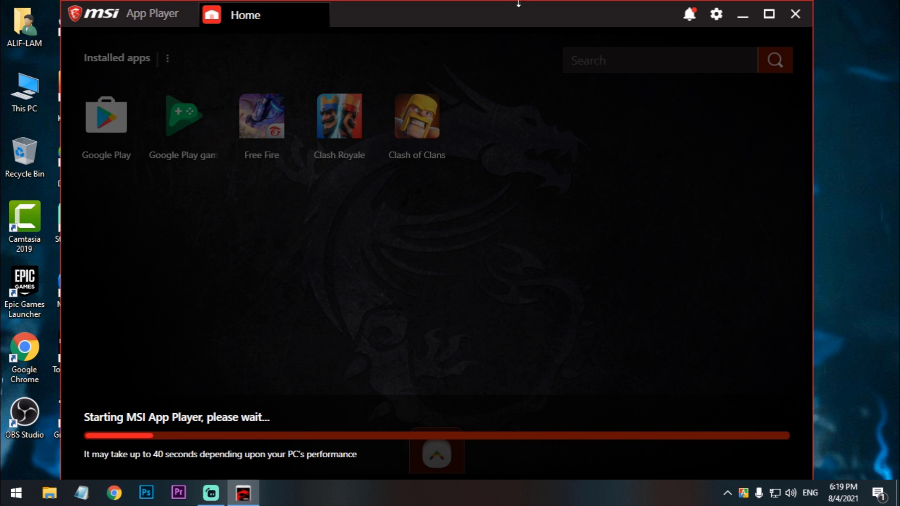
click(4, 499)
text(graph)
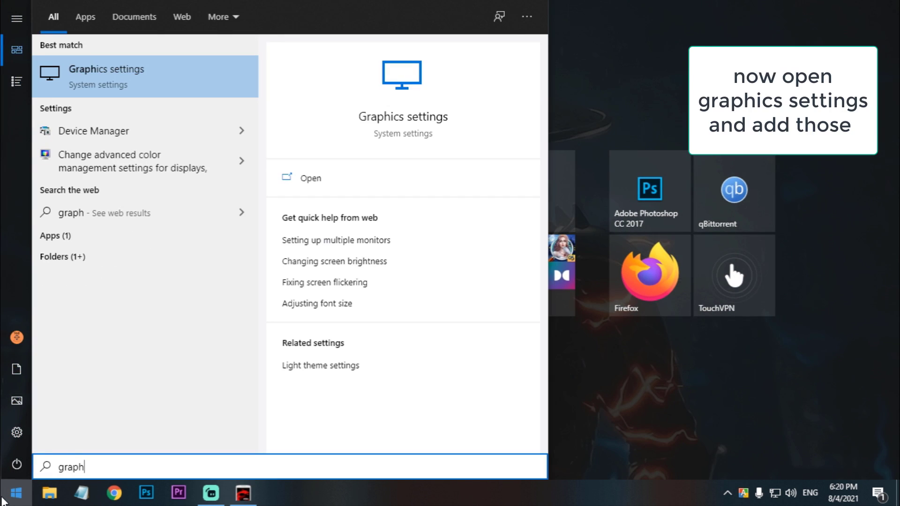
key(Return)
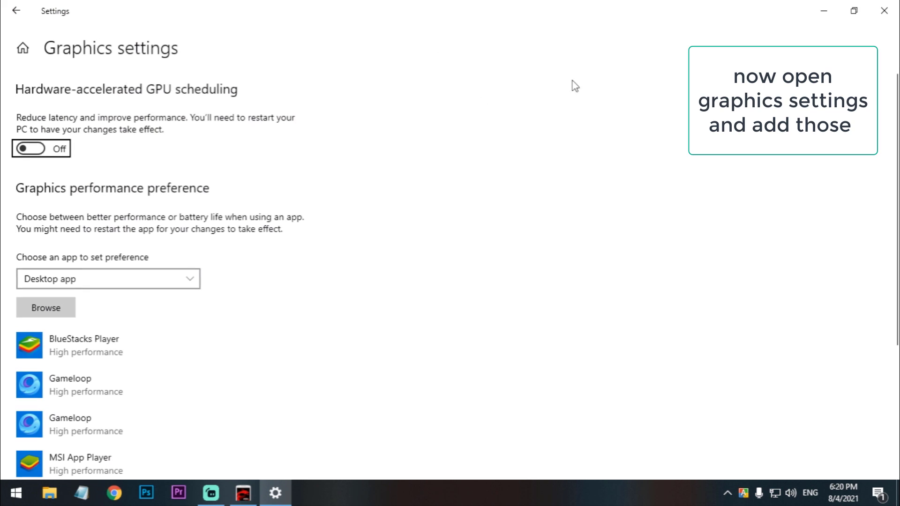
Step: Open the file location of the MSI App Player desktop shortcut and select its folder path for copying
click(823, 10)
drag(505, 19, 695, 36)
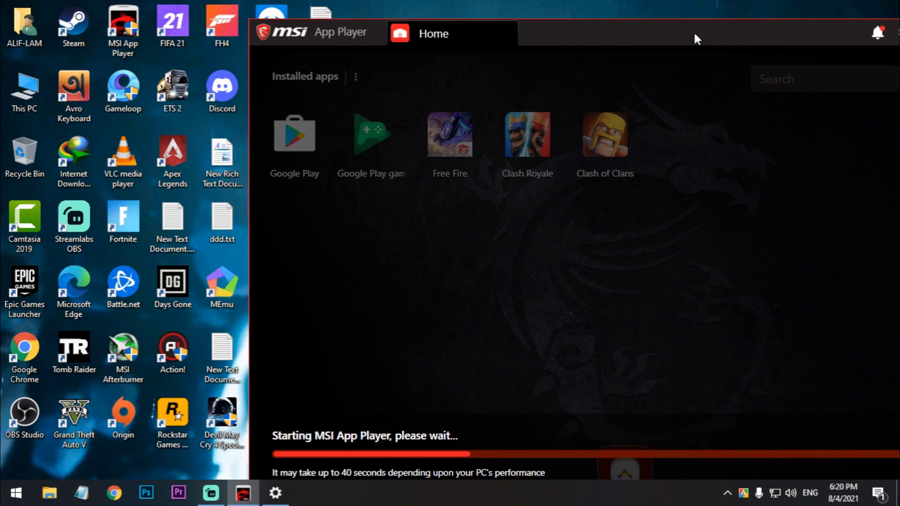
click(121, 37)
right_click(121, 37)
click(145, 58)
click(392, 44)
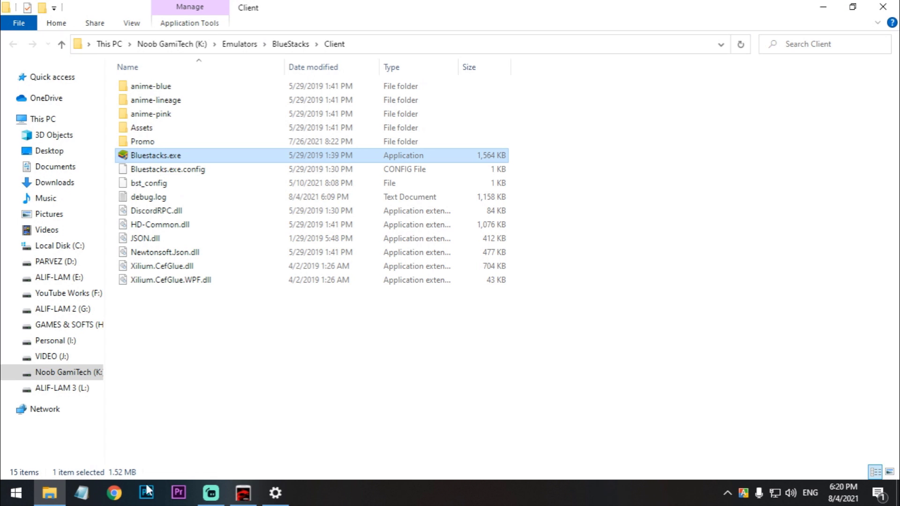
Step: Try to add Bluestacks.exe from K:\Emulators\BlueStacks\Client as a desktop app in Graphics settings
click(275, 493)
click(33, 312)
click(348, 61)
click(347, 58)
key(Escape)
click(327, 200)
click(469, 319)
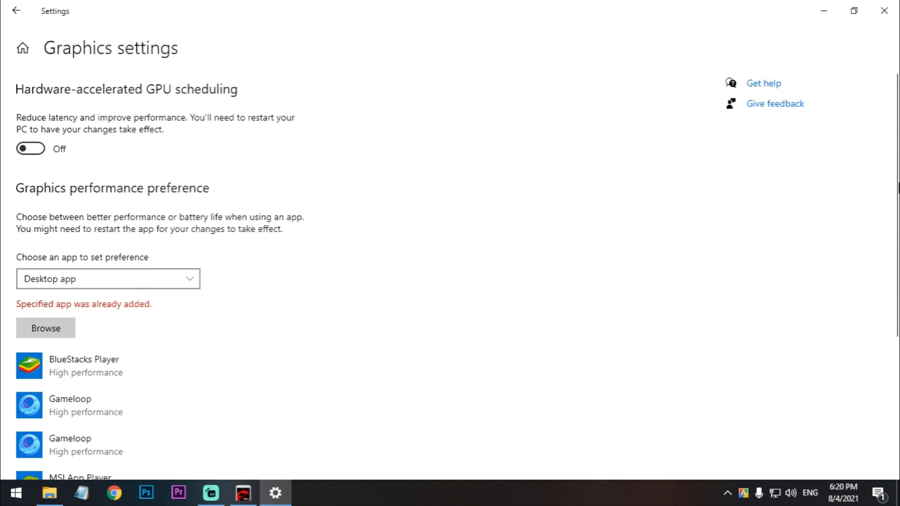
Step: Save the High performance graphics preference for MSI App Player and close Settings
scroll(890, 310, down, 4)
click(125, 284)
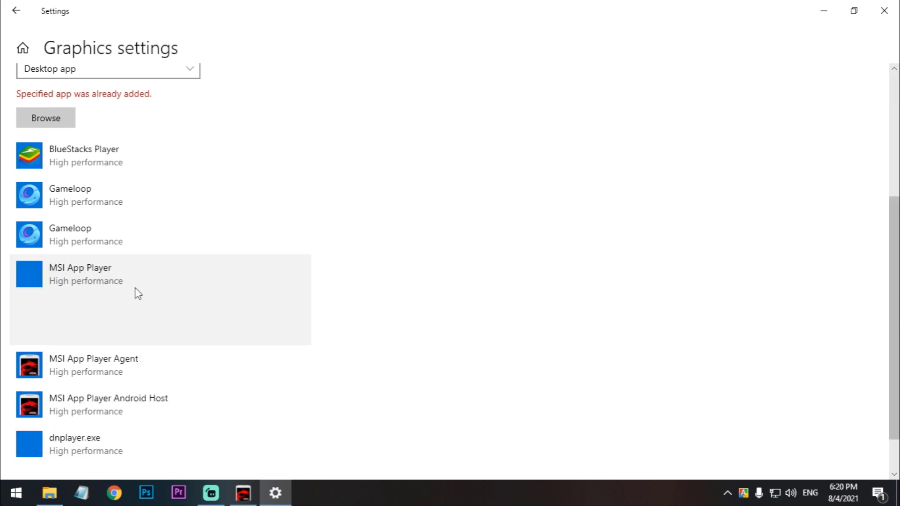
click(209, 309)
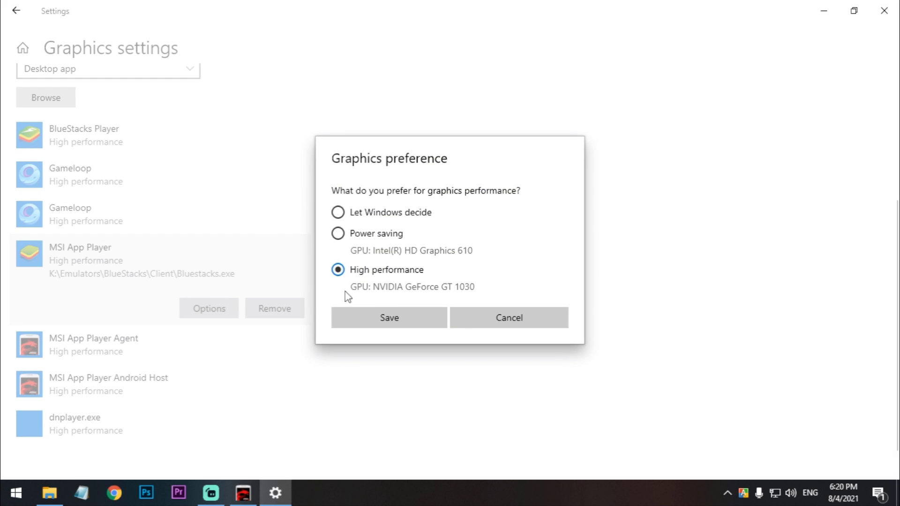
click(375, 315)
click(884, 10)
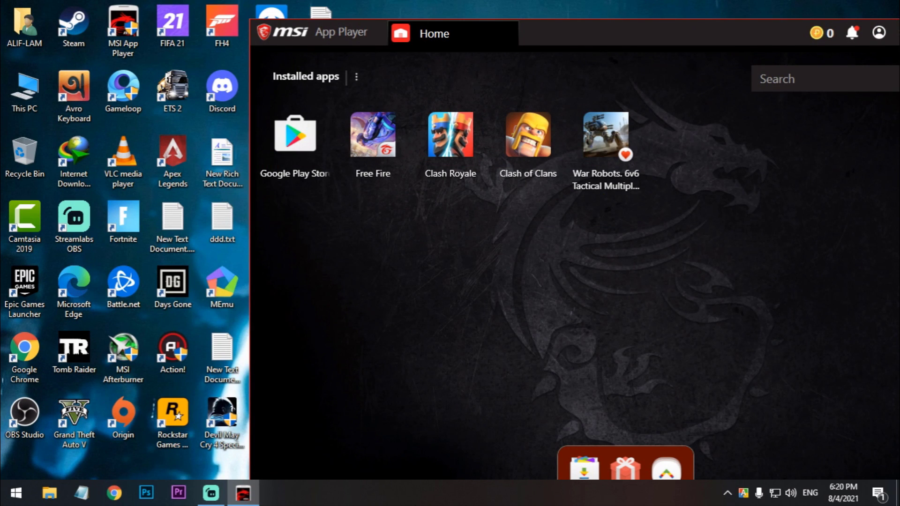
Step: Open the file location of the MSI App Player Android Host process from Task Manager and copy its folder path
right_click(419, 492)
click(516, 450)
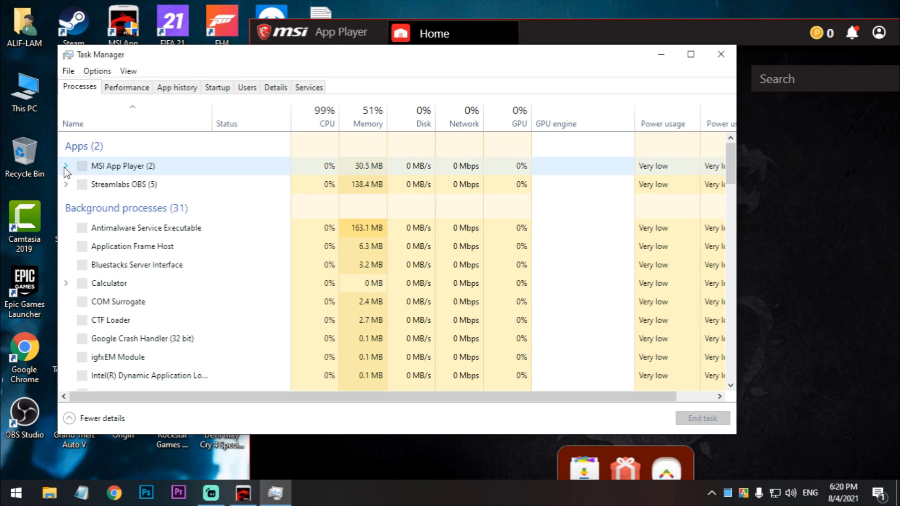
click(66, 165)
right_click(131, 213)
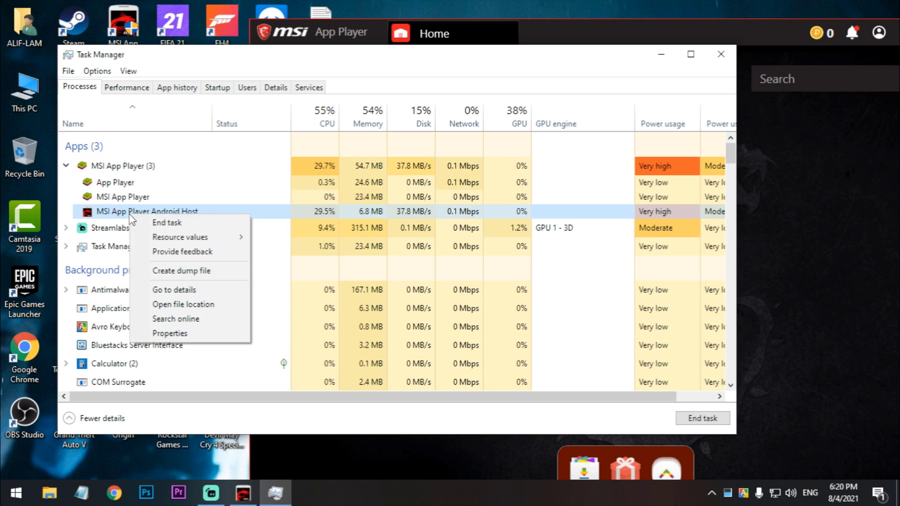
click(183, 304)
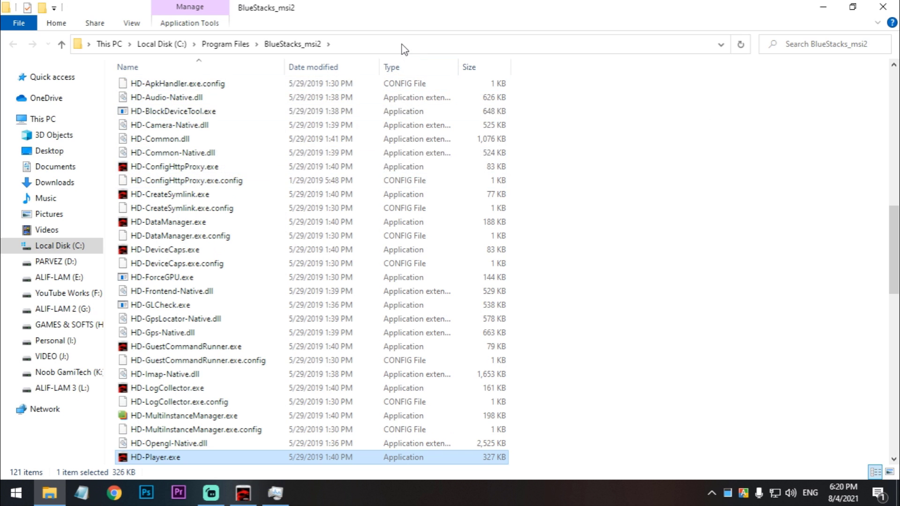
click(391, 43)
key(ctrl+c)
click(823, 7)
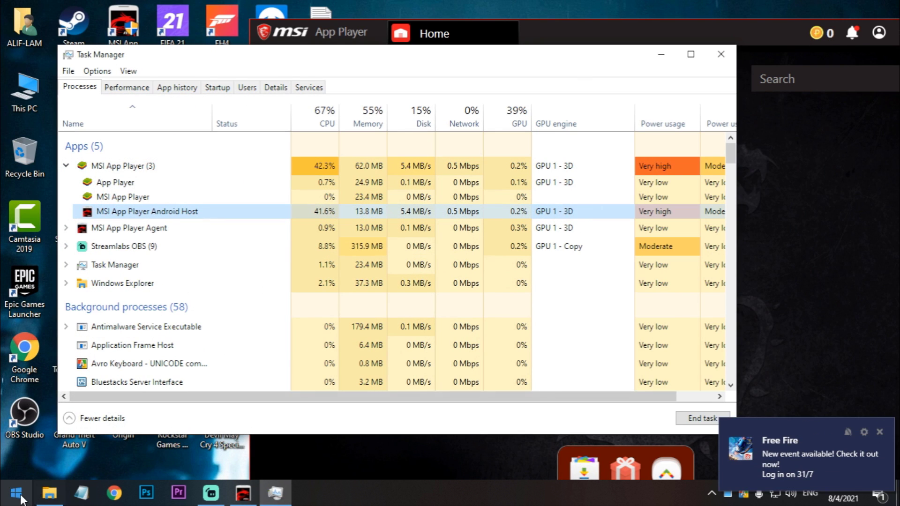
Step: Reopen Graphics settings and try to add HD-Agent.exe from C:\Program Files\BlueStacks_msi2 as a desktop app
key(super)
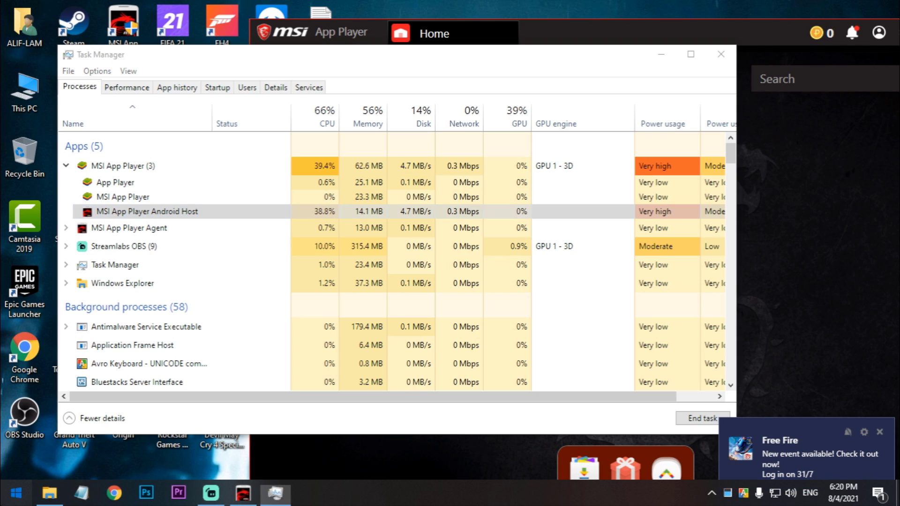
text(gra)
key(Return)
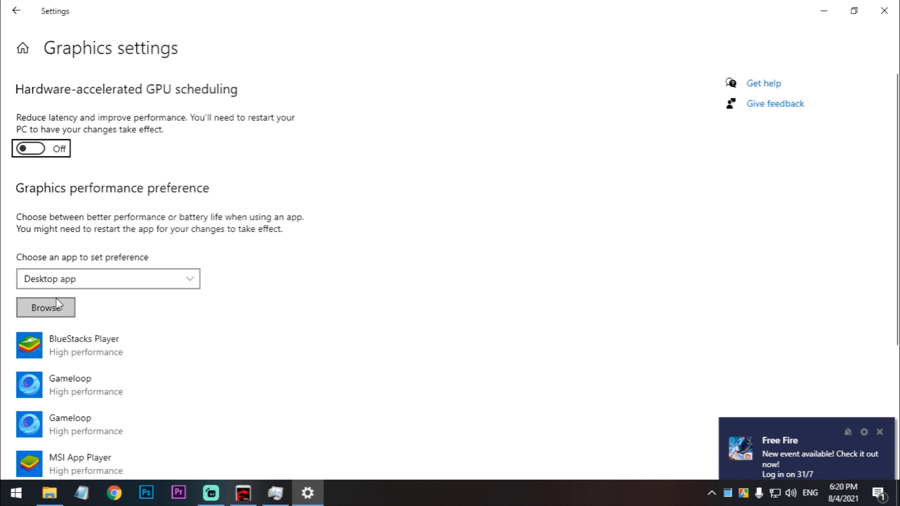
click(58, 306)
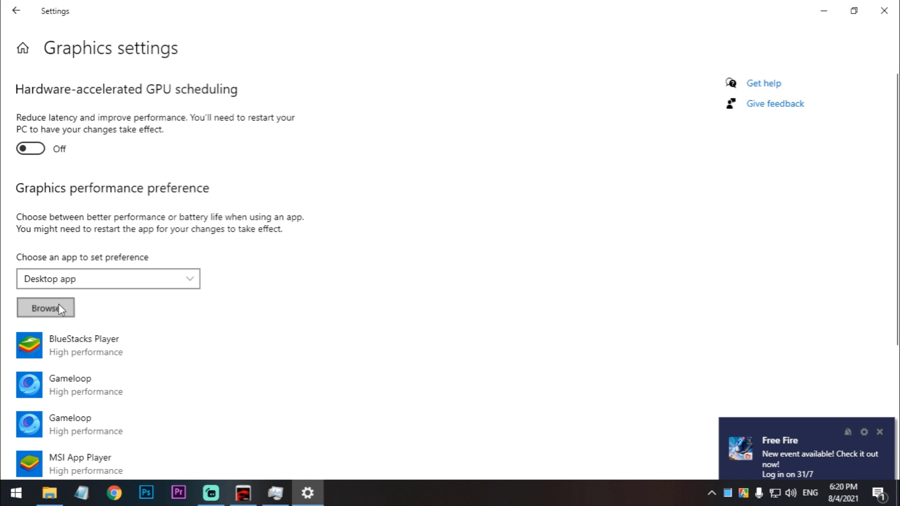
click(338, 59)
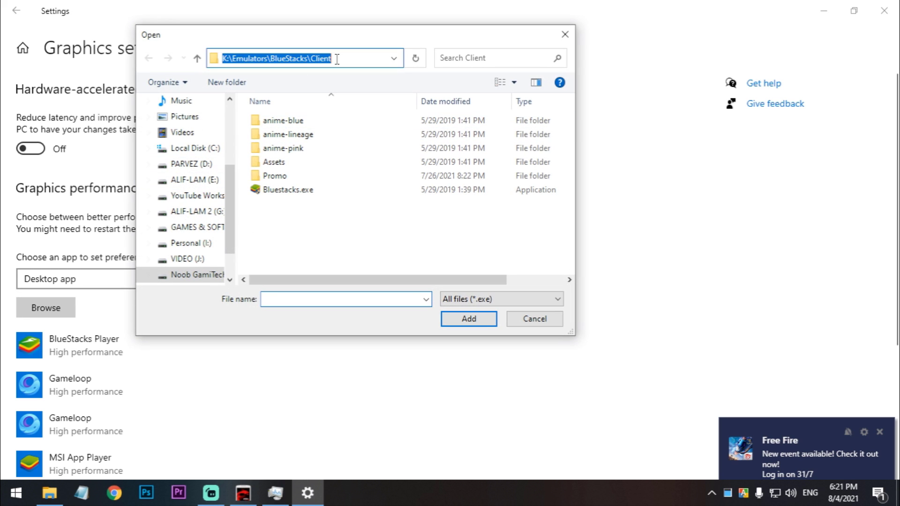
key(ctrl+v)
key(Return)
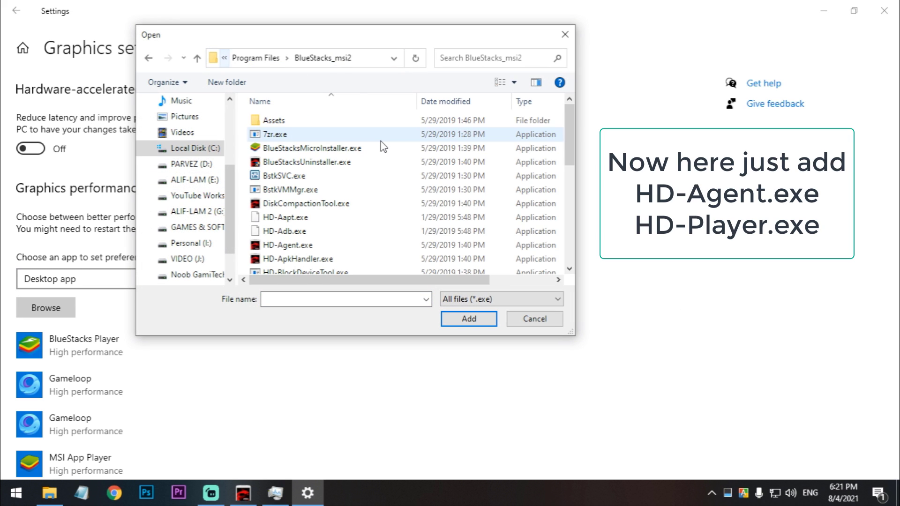
drag(569, 135, 580, 164)
click(314, 160)
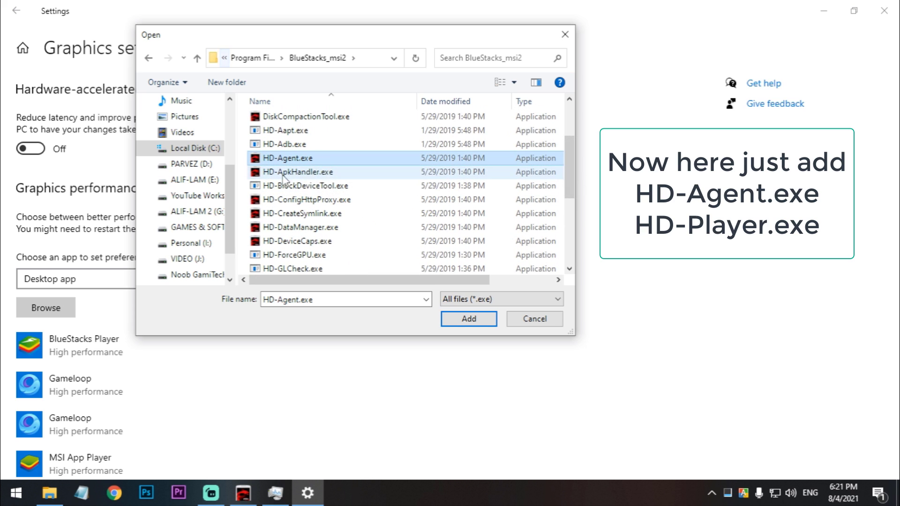
click(471, 319)
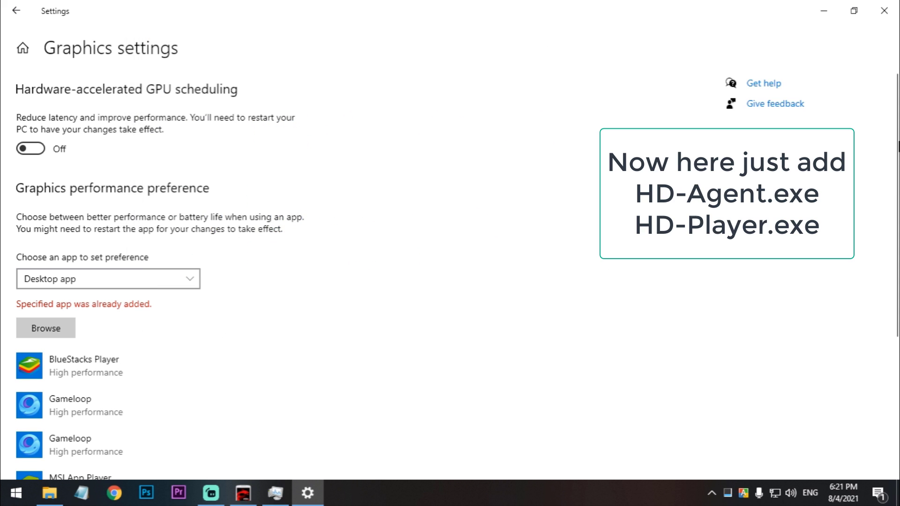
Step: Save the High performance graphics preference for MSI App Player Agent
scroll(870, 364, down, 5)
click(89, 356)
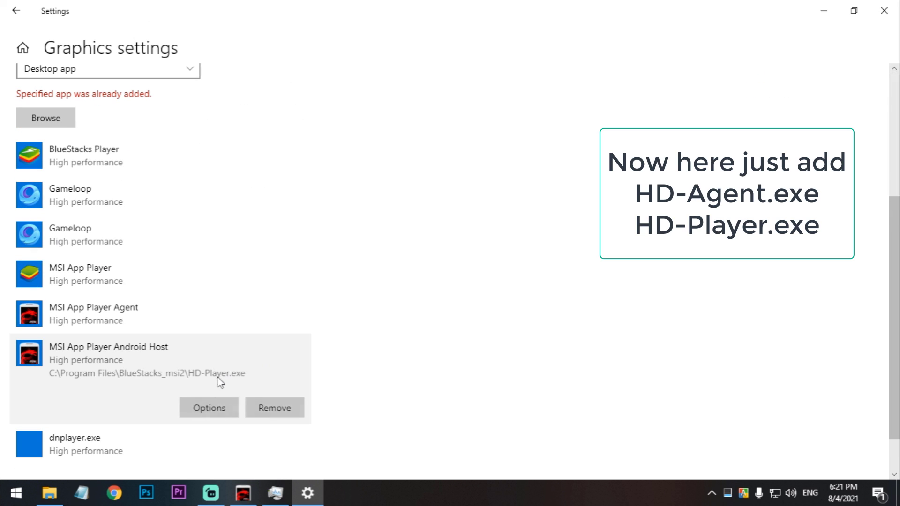
click(140, 323)
click(213, 367)
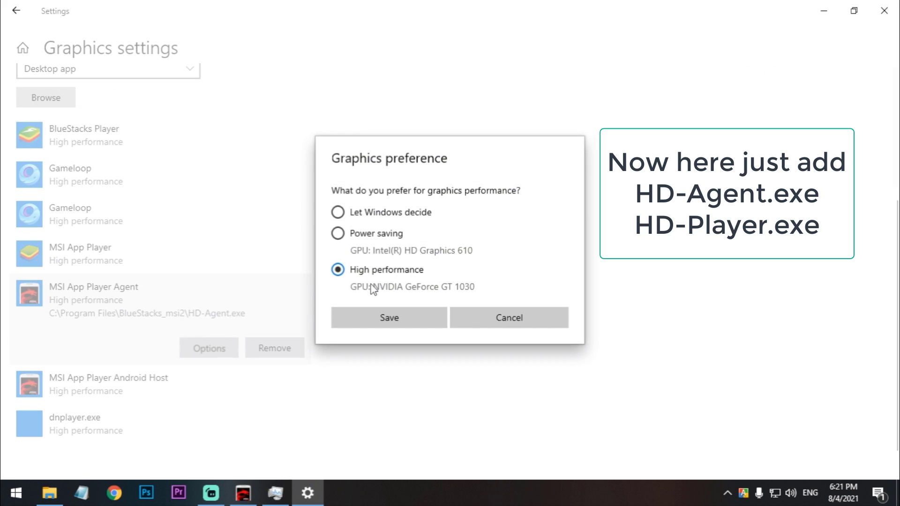
click(384, 318)
Step: Try to add HD-Player.exe from the BlueStacks_msi2 folder to the graphics performance list
click(108, 390)
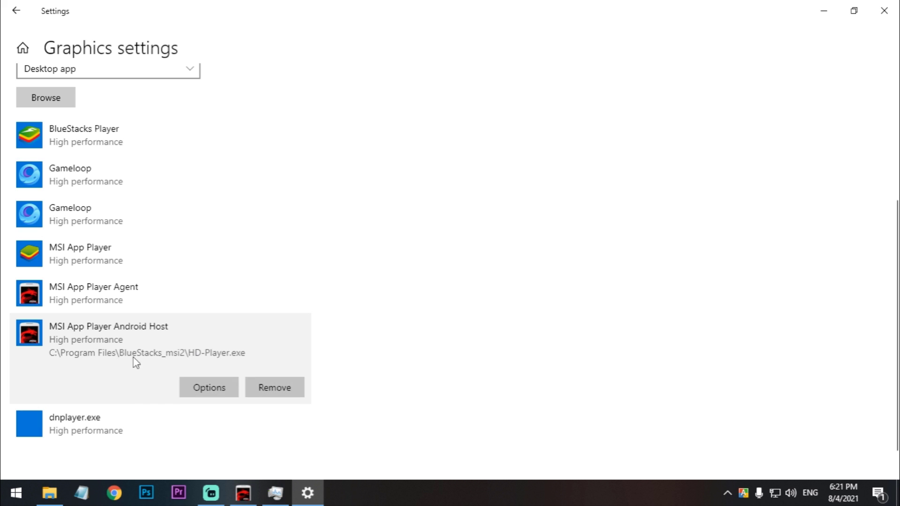
click(55, 99)
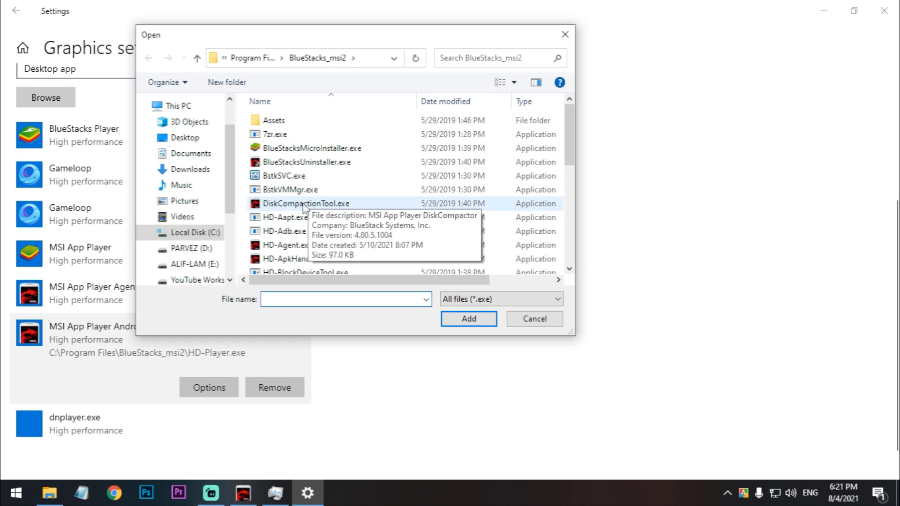
drag(570, 130, 569, 206)
click(300, 226)
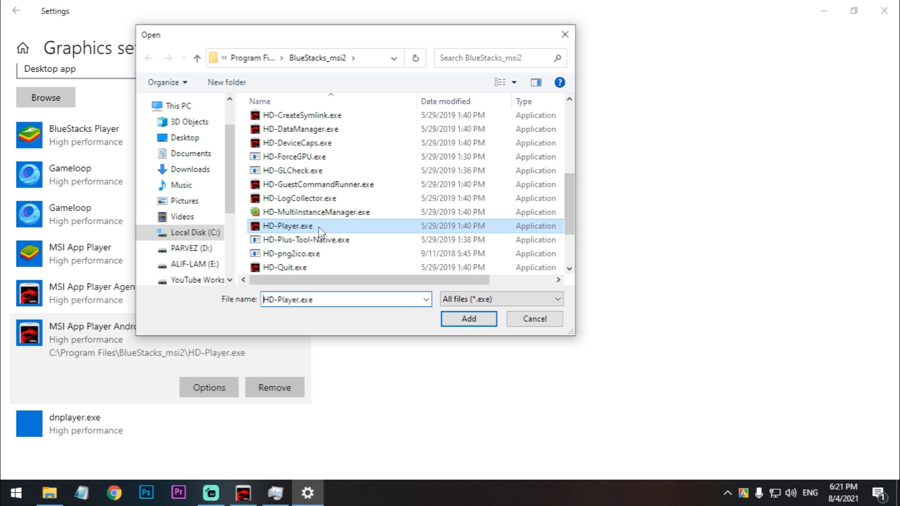
click(466, 319)
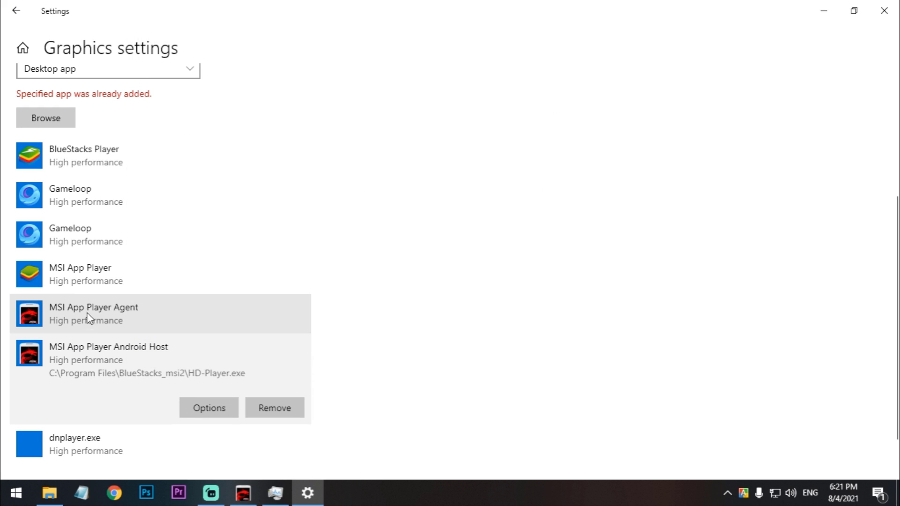
Step: Save the High performance graphics preference for MSI App Player Android Host and close Settings
click(195, 407)
click(357, 317)
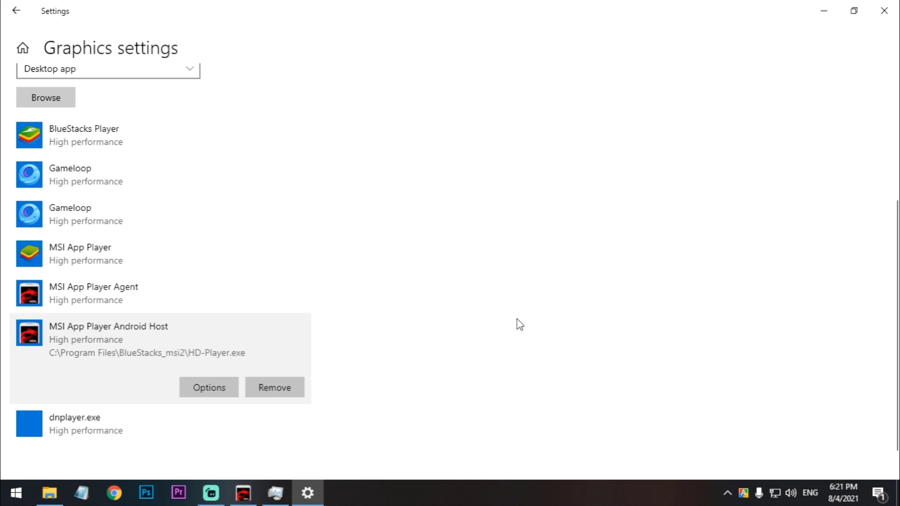
click(884, 10)
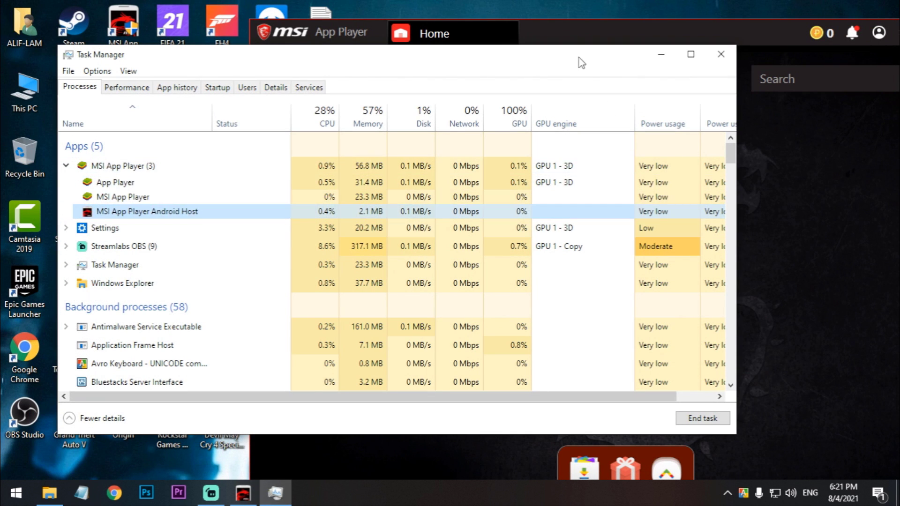
Step: Close Task Manager and shut down MSI App Player, confirming the exit
click(721, 54)
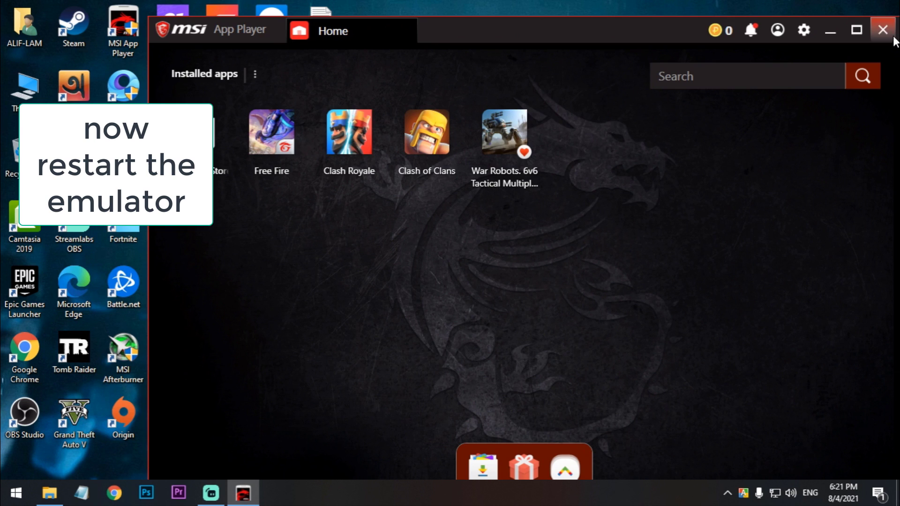
click(883, 30)
click(593, 290)
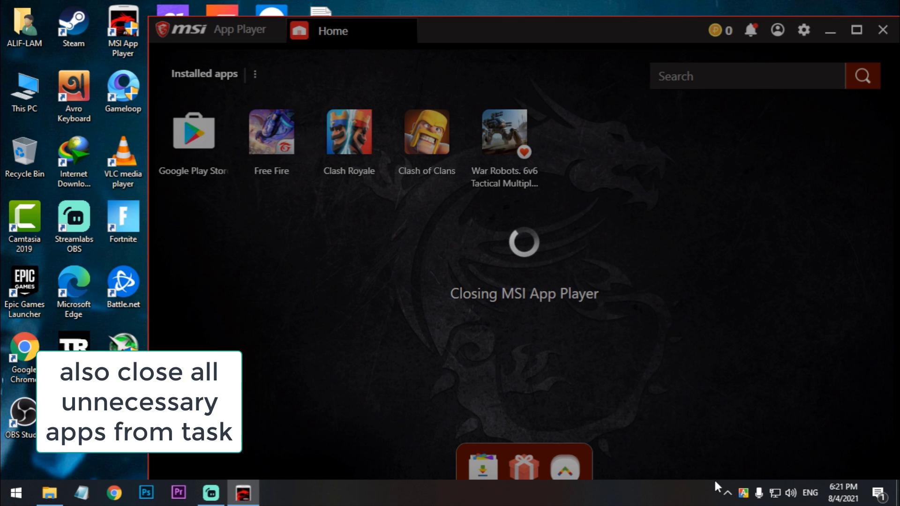
Step: Exit the unneeded background apps running in the system tray and refresh the desktop
click(727, 493)
right_click(752, 440)
click(736, 441)
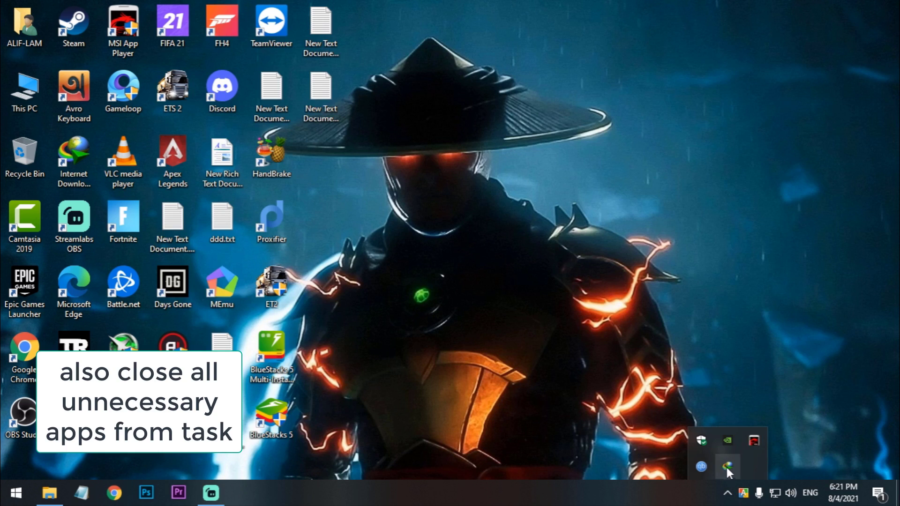
right_click(728, 466)
click(734, 458)
right_click(718, 463)
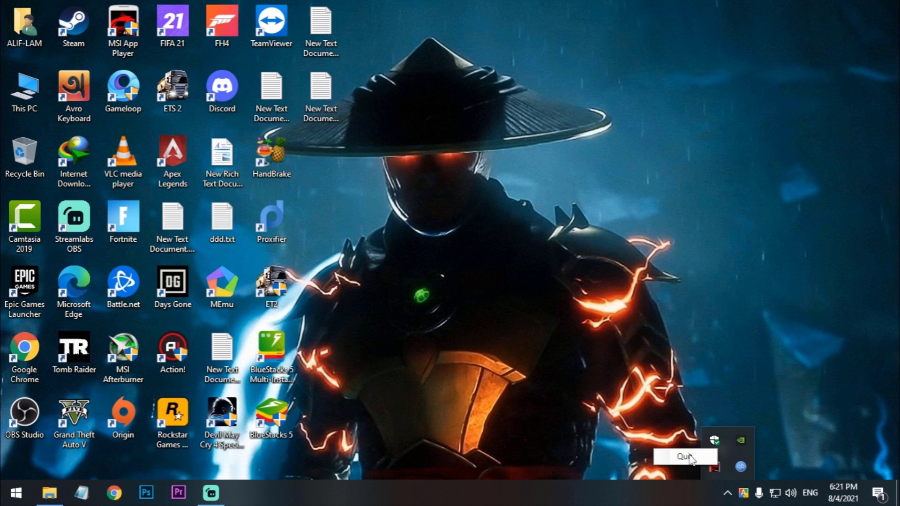
right_click(743, 493)
click(752, 487)
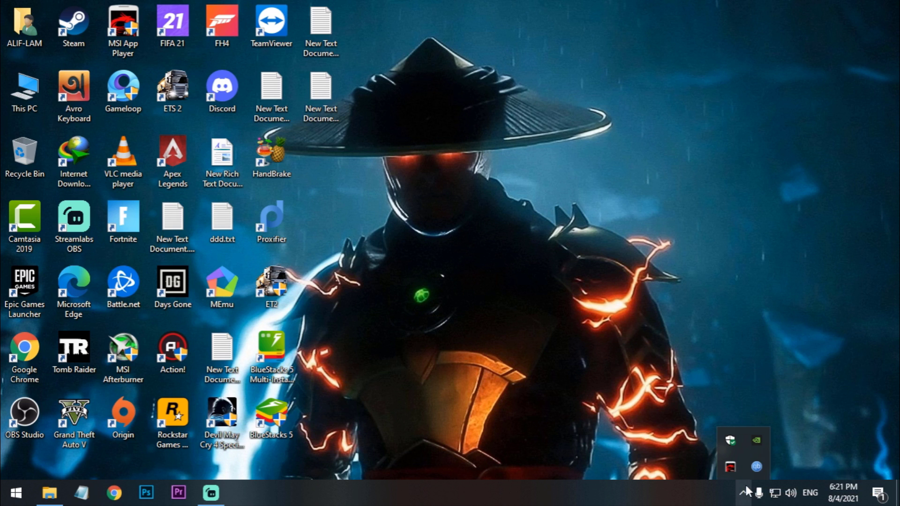
right_click(729, 469)
click(748, 460)
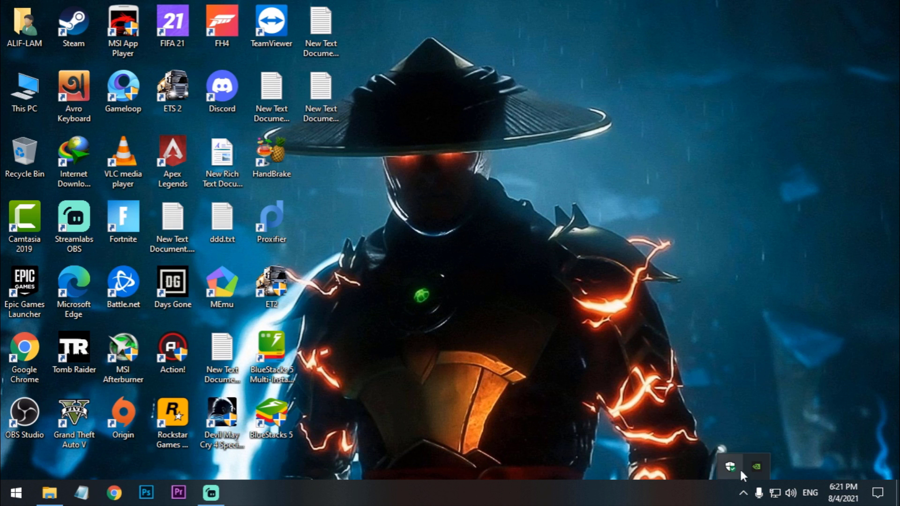
right_click(607, 247)
click(638, 285)
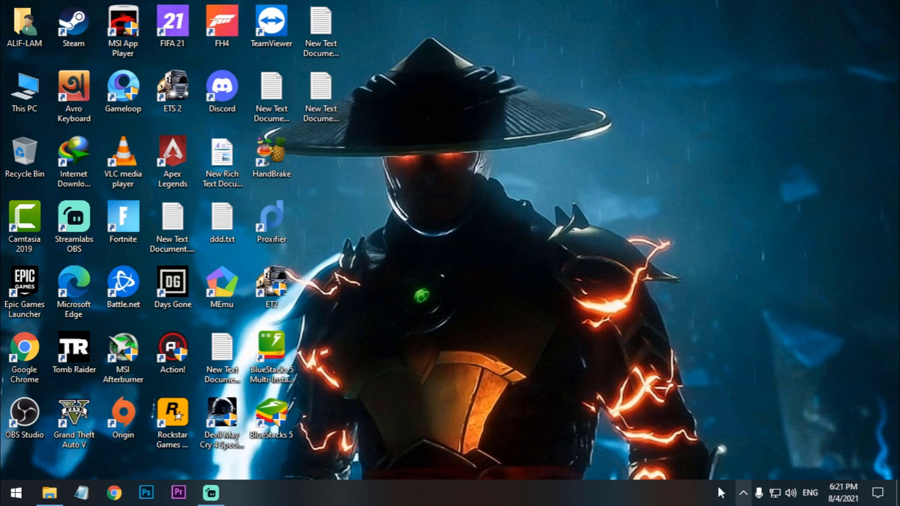
Step: Relaunch MSI App Player and look up Garena Free Fire in the Google Play Store, closing the store when done
double_click(123, 31)
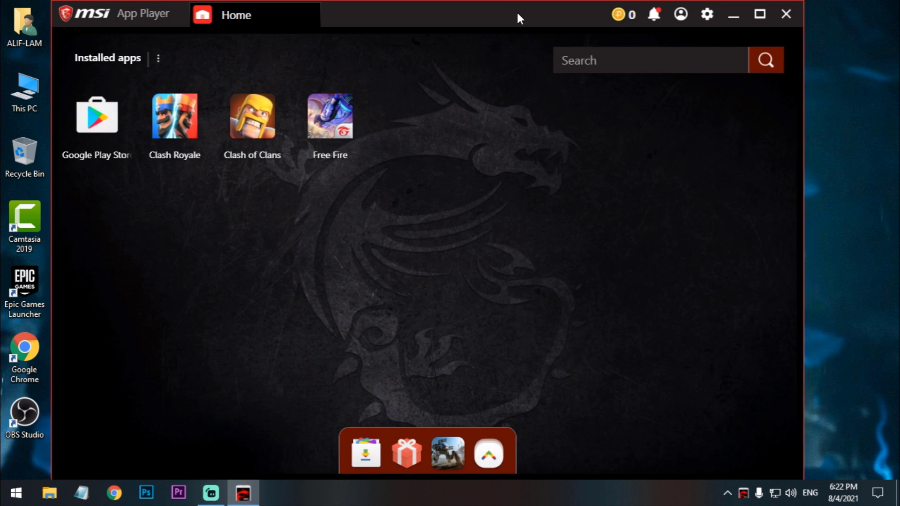
click(95, 149)
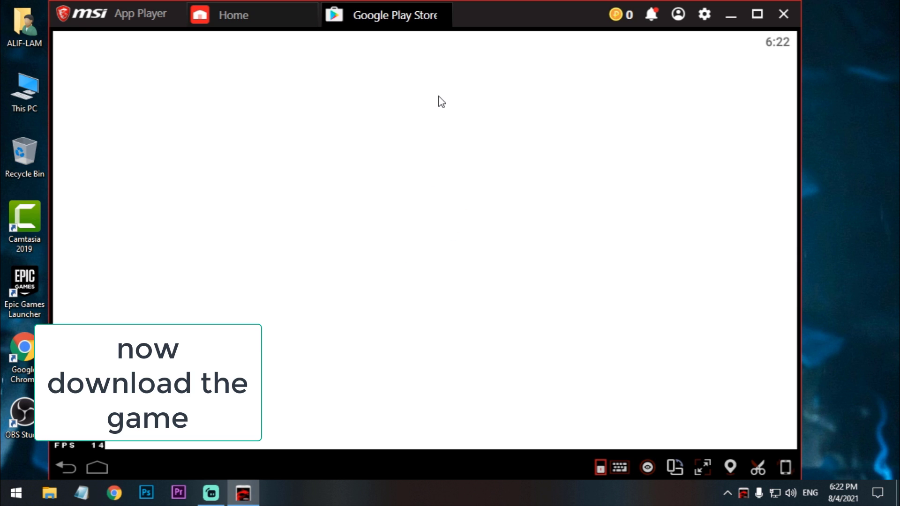
click(347, 92)
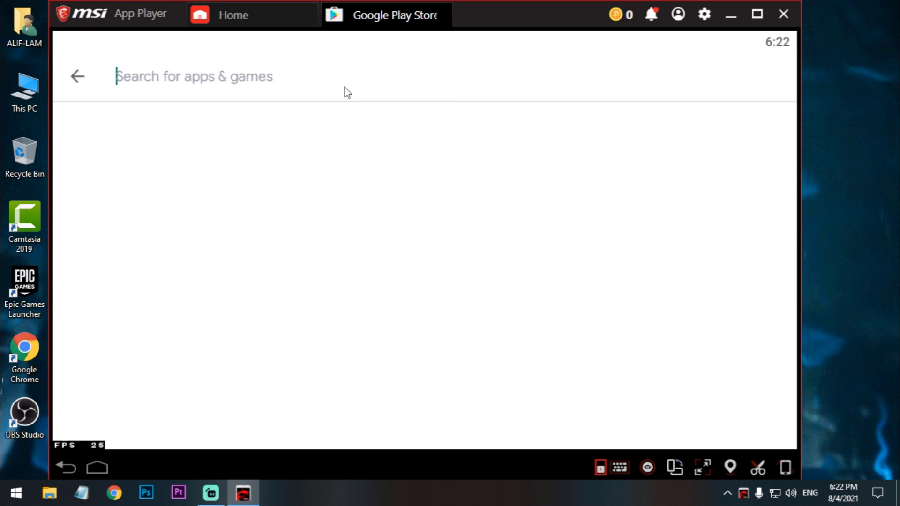
text(free)
click(225, 136)
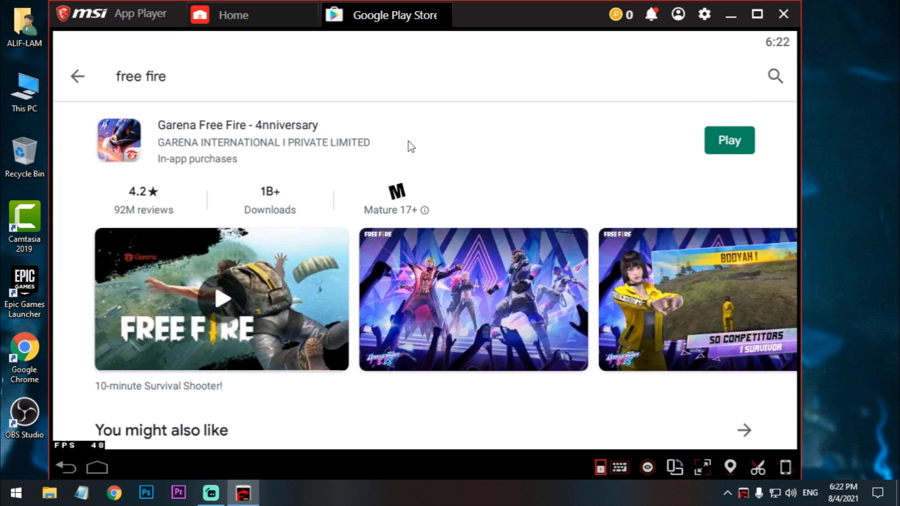
click(411, 146)
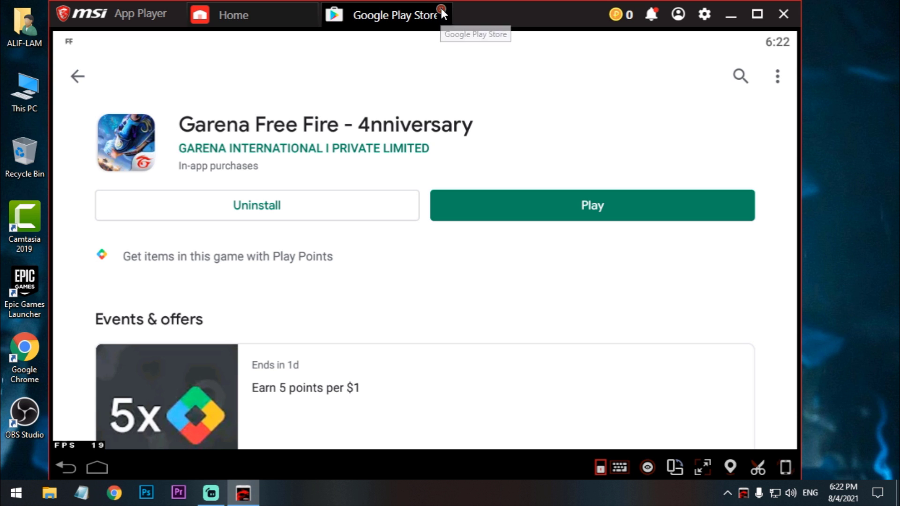
click(441, 9)
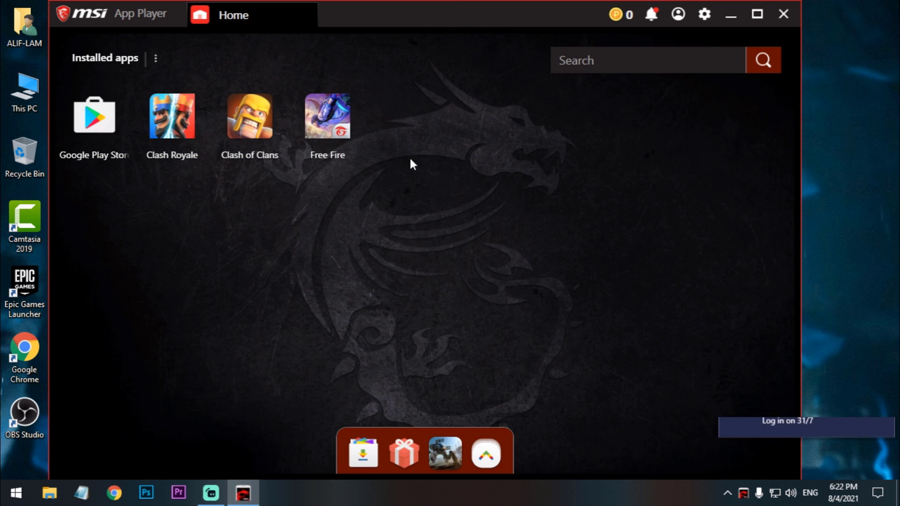
Step: Review the emulator's display resolution and DPI, plus its engine settings for graphics mode, CPU, memory and frame rate
click(704, 14)
click(659, 63)
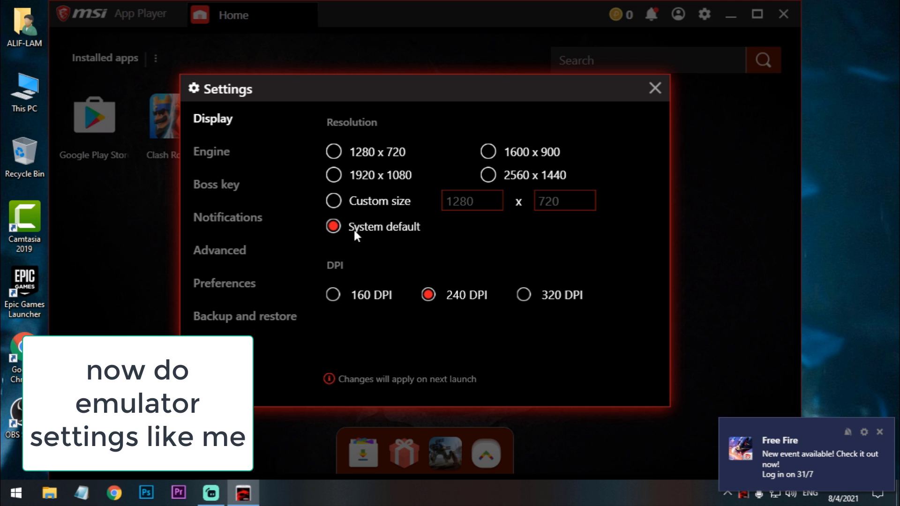
click(213, 155)
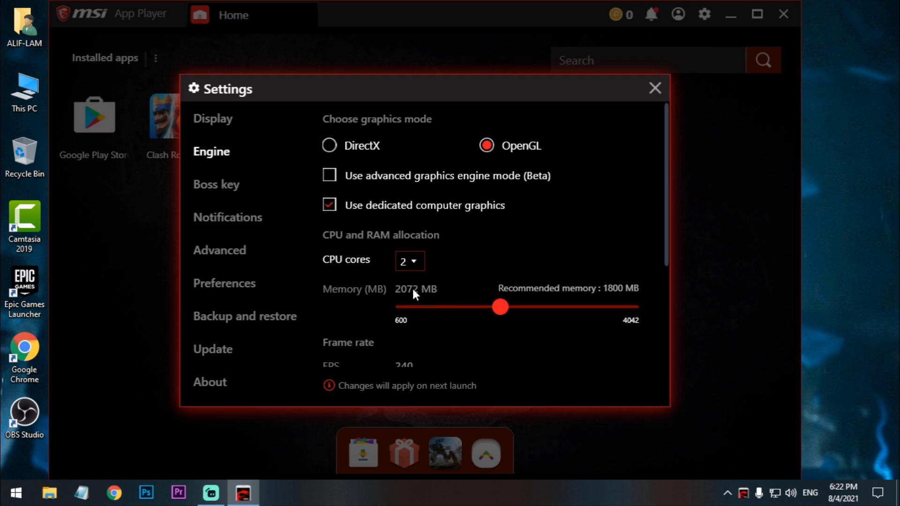
drag(665, 212, 665, 331)
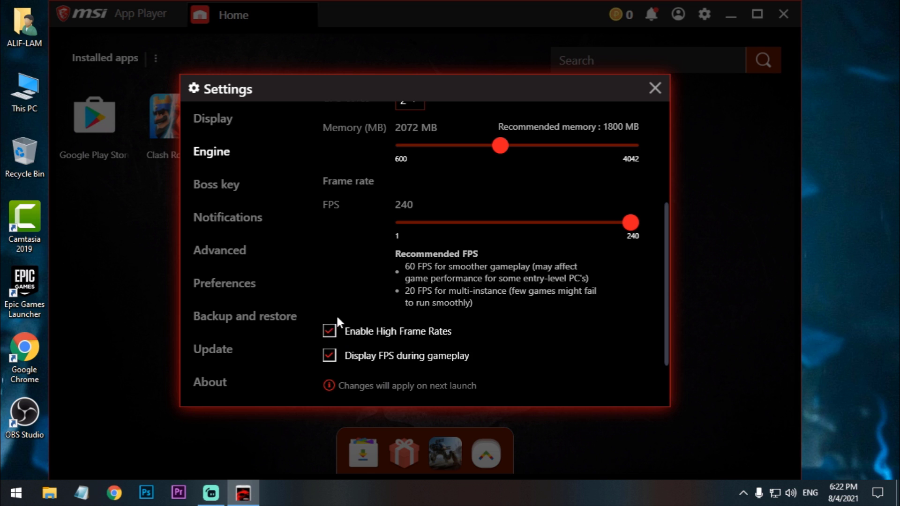
Step: Examine the custom device profile's manufacturer, brand and model number, check the emulator version, and close the settings
click(215, 251)
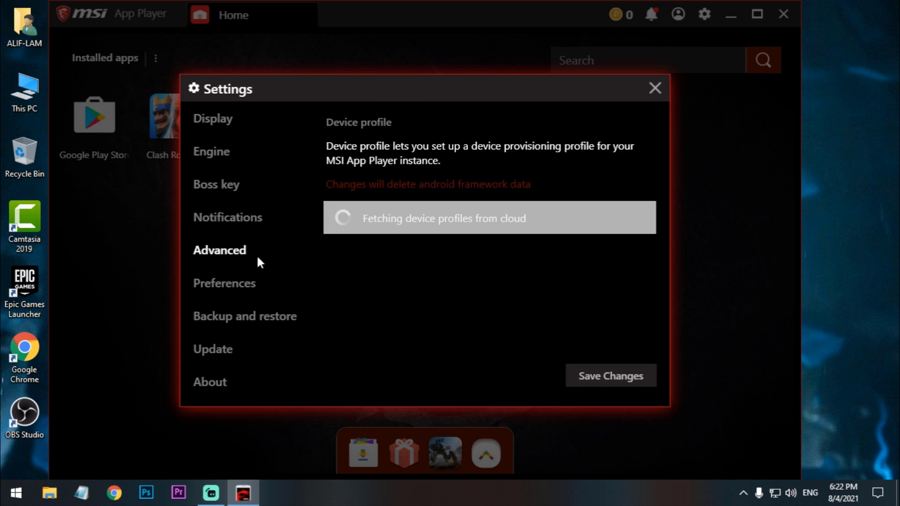
double_click(364, 264)
double_click(478, 264)
double_click(627, 264)
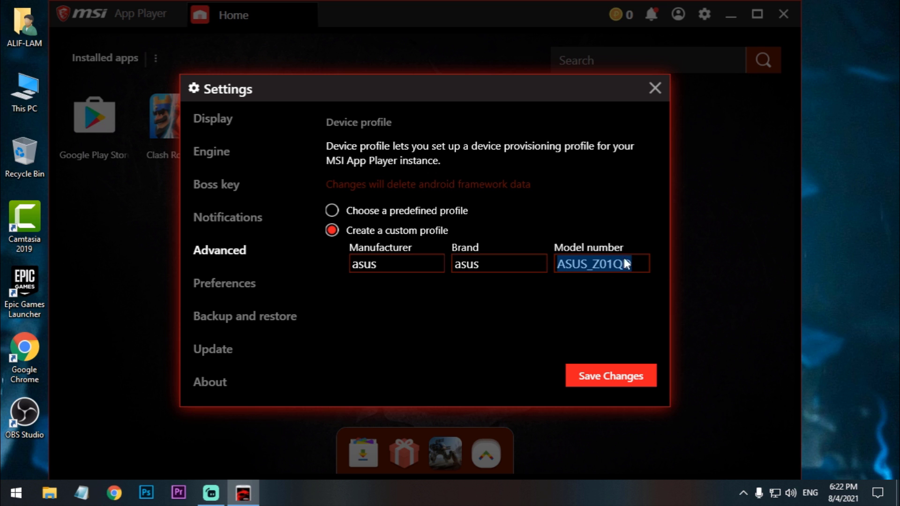
click(225, 379)
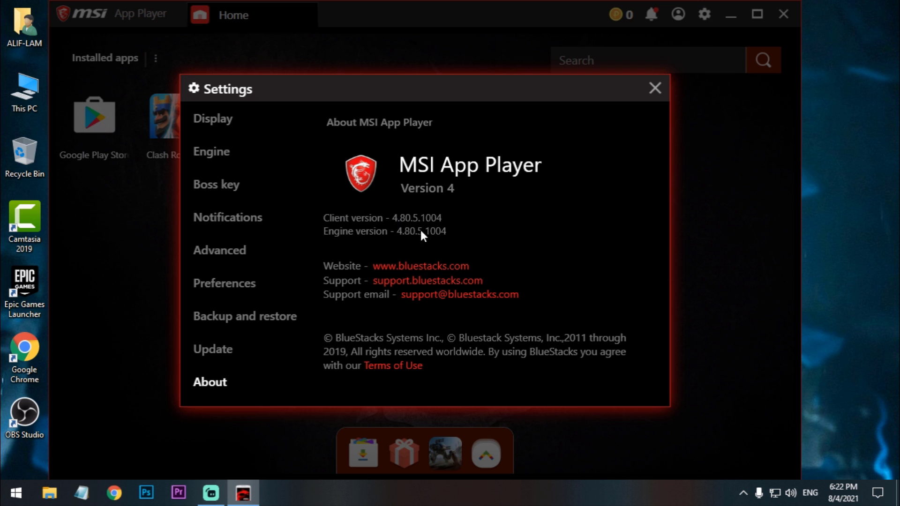
click(655, 88)
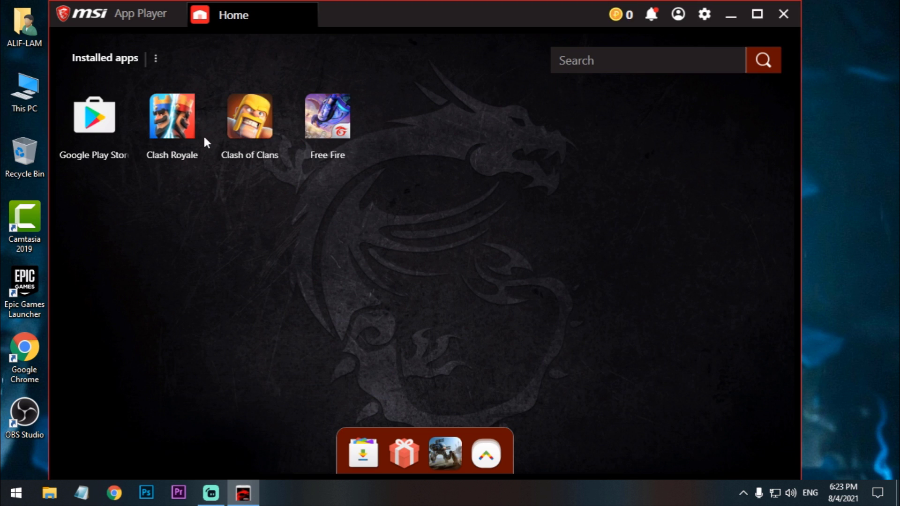
Step: Launch Free Fire in a maximized emulator window, dismissing the mouse-aiming tip
click(337, 123)
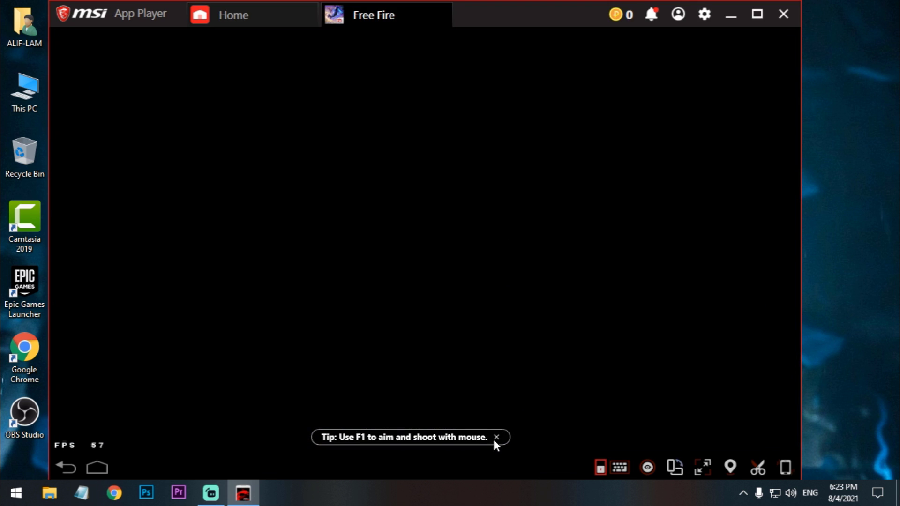
click(497, 436)
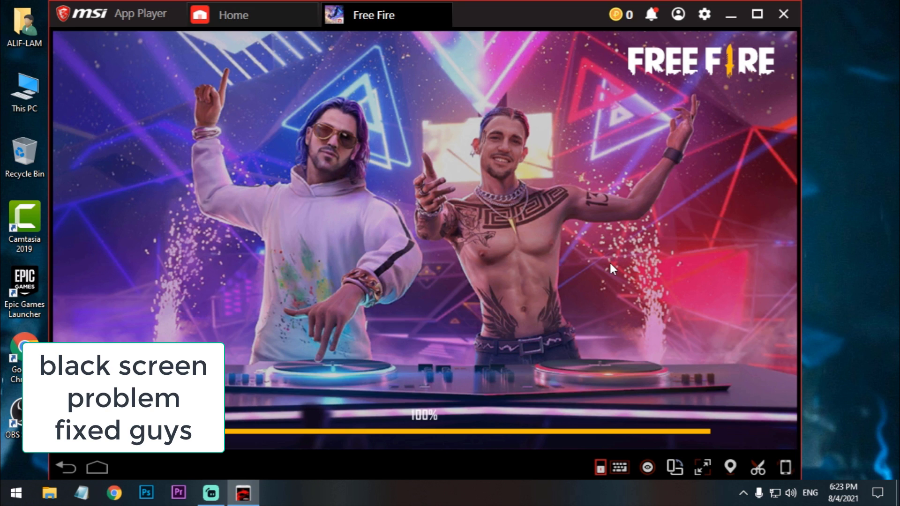
click(751, 21)
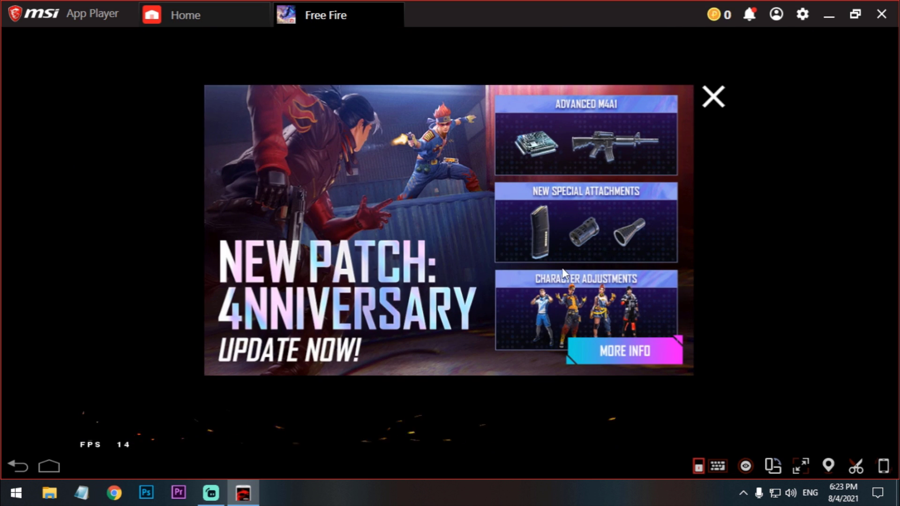
Step: Close the patch announcement pop-ups and the missions screen to reach the Free Fire main lobby
click(734, 98)
click(734, 95)
click(733, 94)
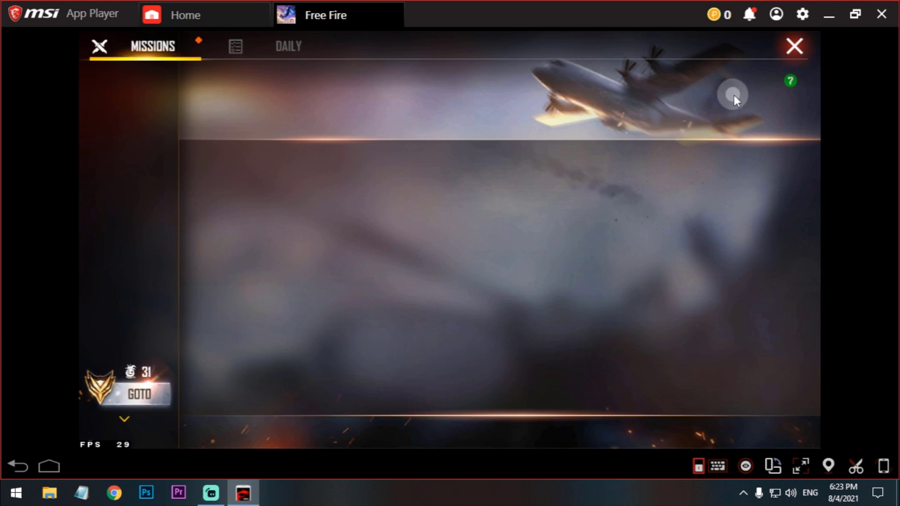
click(799, 50)
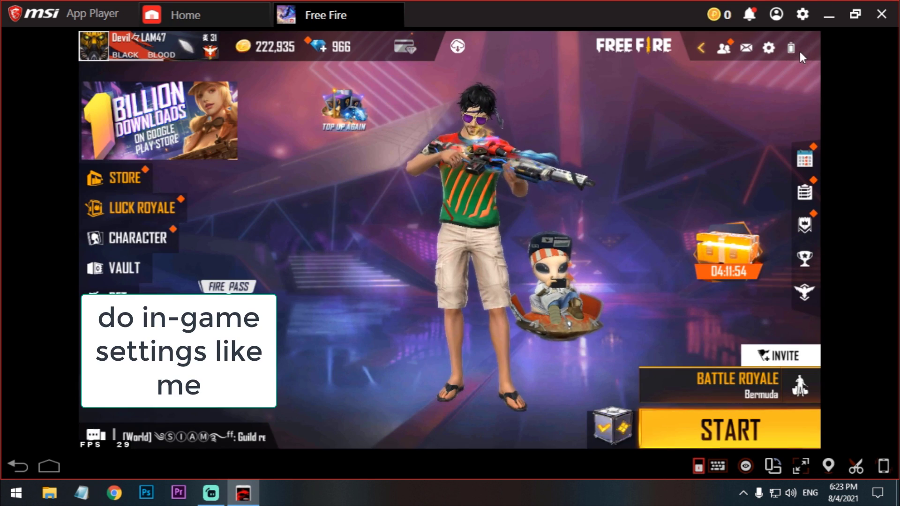
Step: Review Free Fire's in-game display settings for graphics quality, high FPS and minimap, and return to the lobby
click(774, 54)
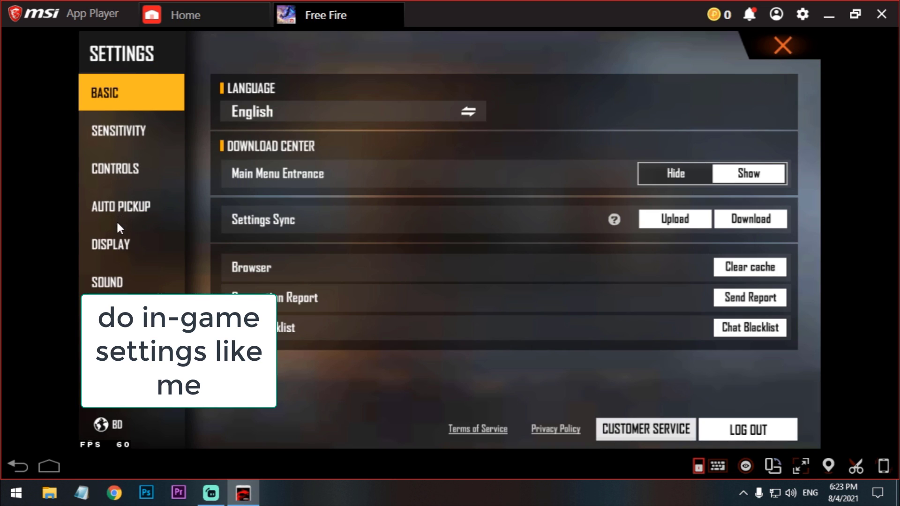
click(112, 239)
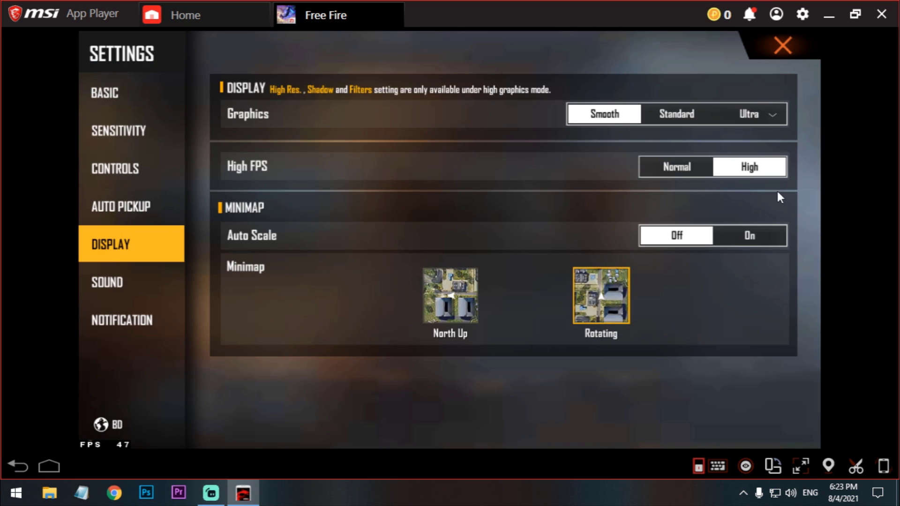
click(783, 42)
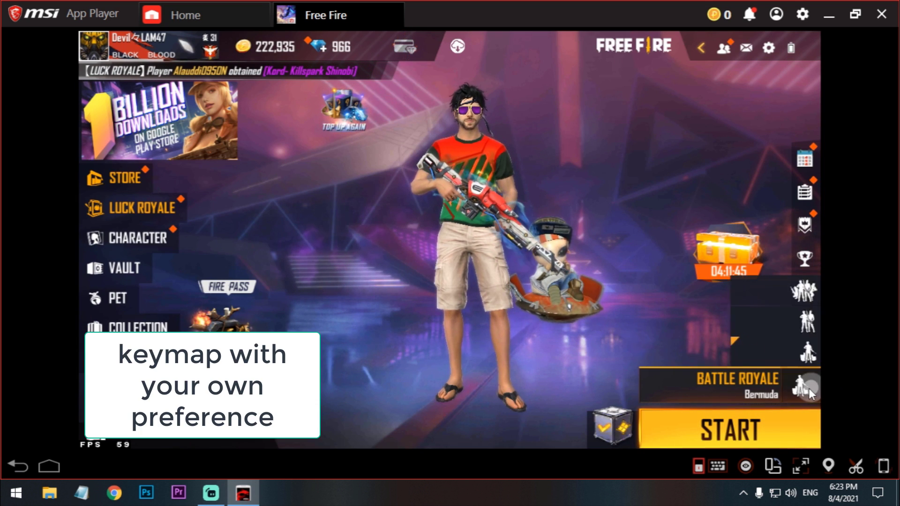
Step: Select the Ranked Game mode in Free Fire and start a match
click(783, 383)
click(784, 384)
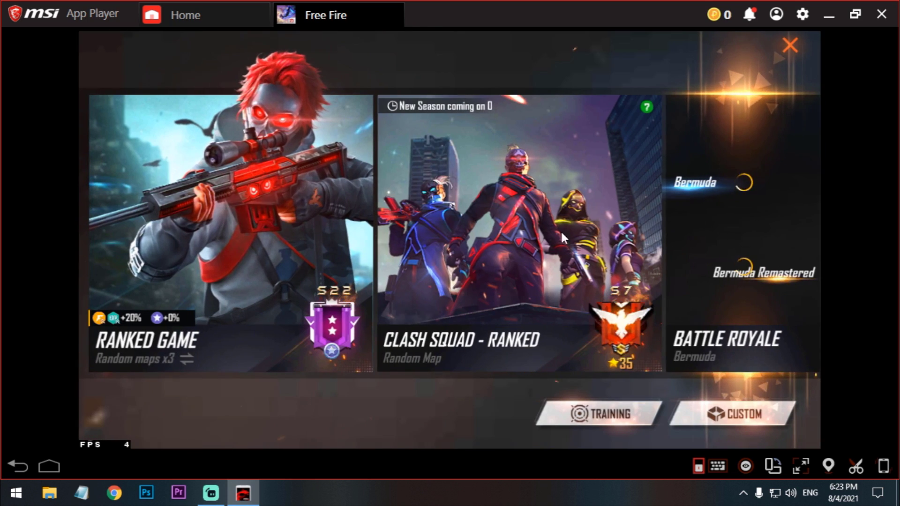
click(547, 229)
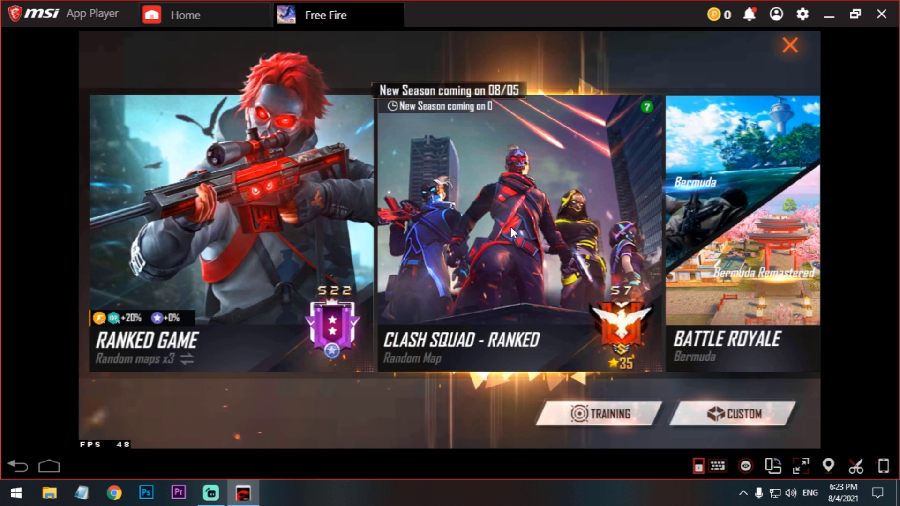
click(518, 202)
click(249, 208)
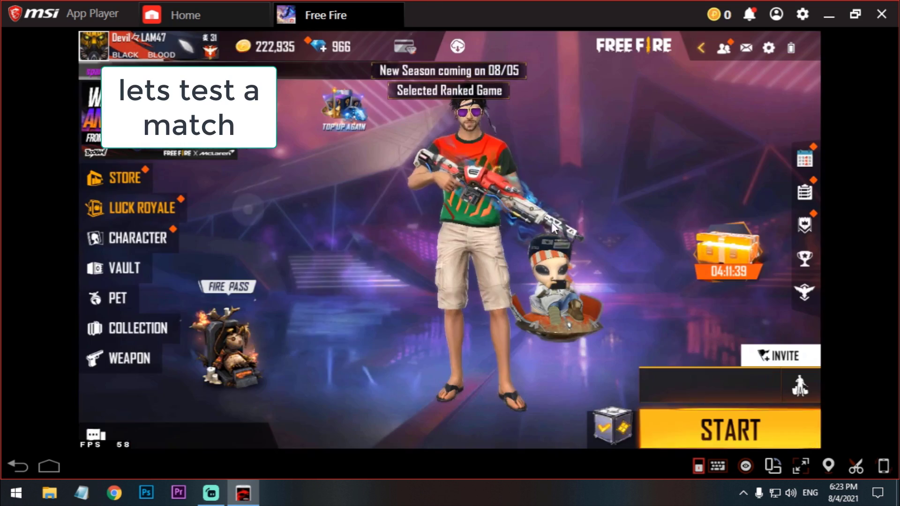
click(763, 428)
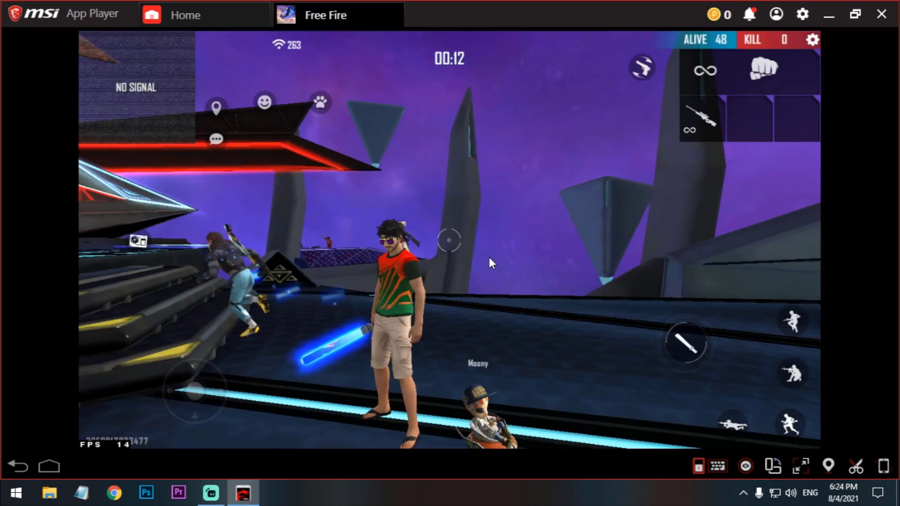
Step: Run the character around the pre-match waiting area to test how smoothly the game plays
key(w)
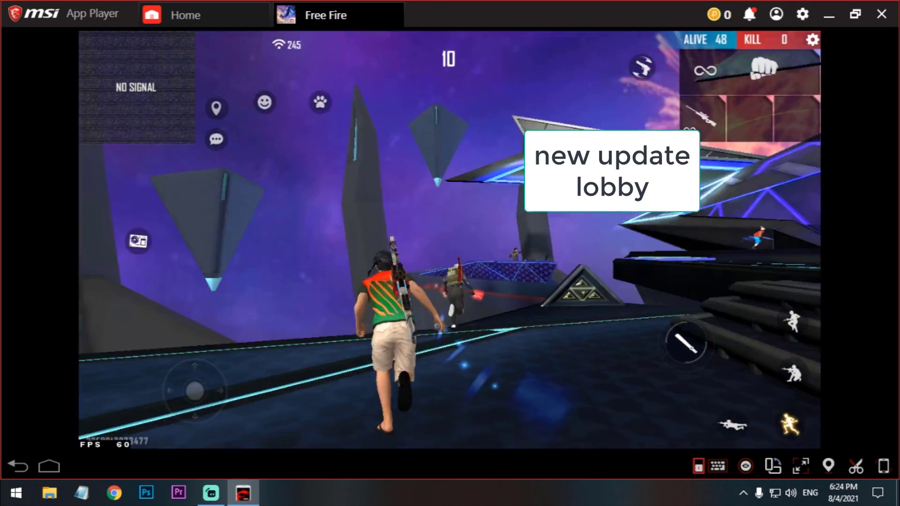
key(w)
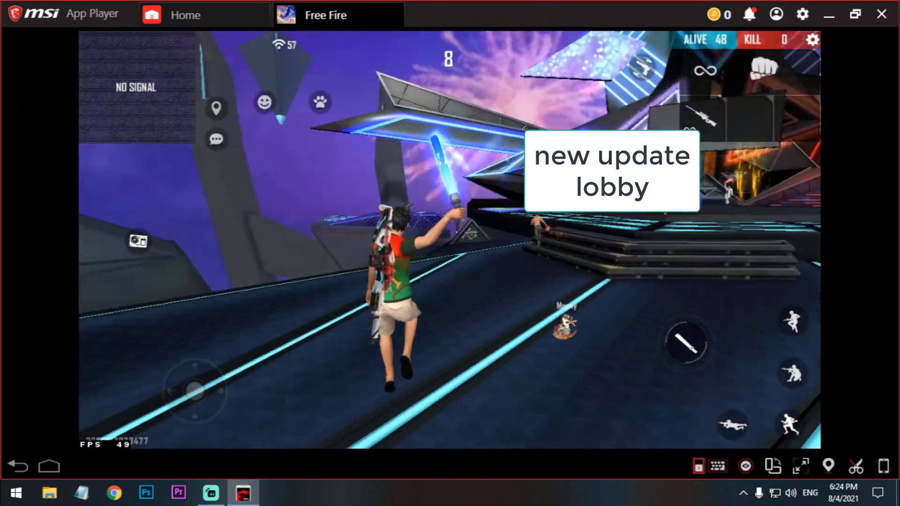
key(w)
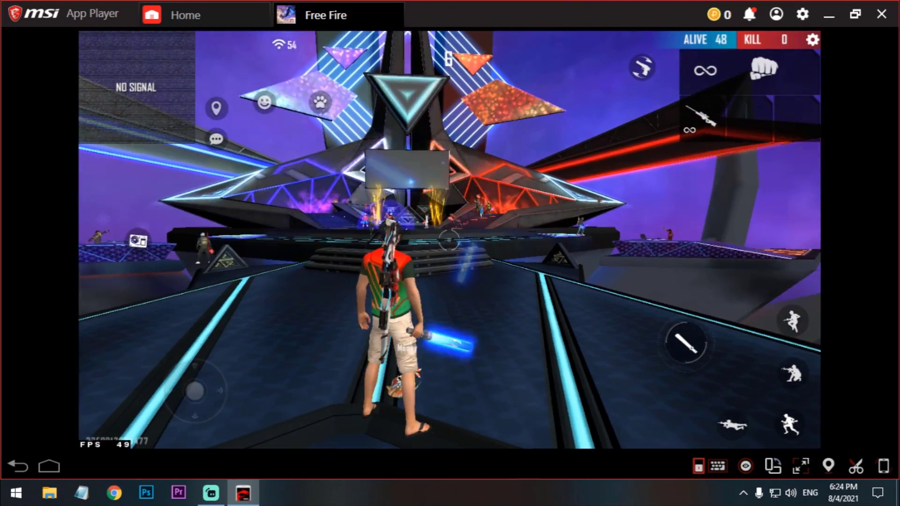
key(w)
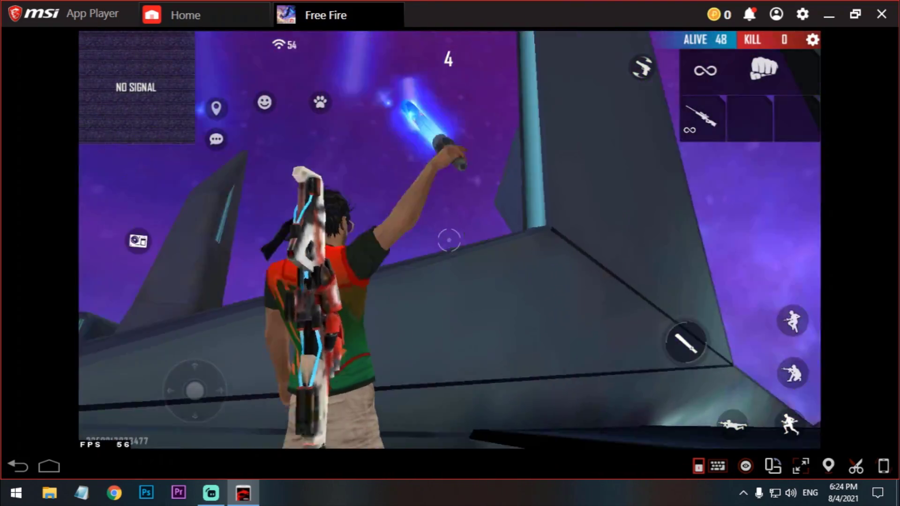
key(w)
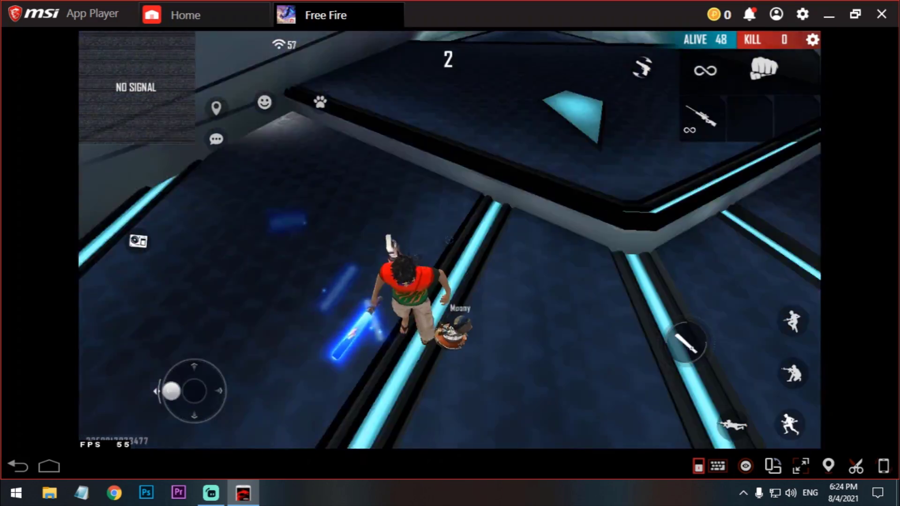
key(w)
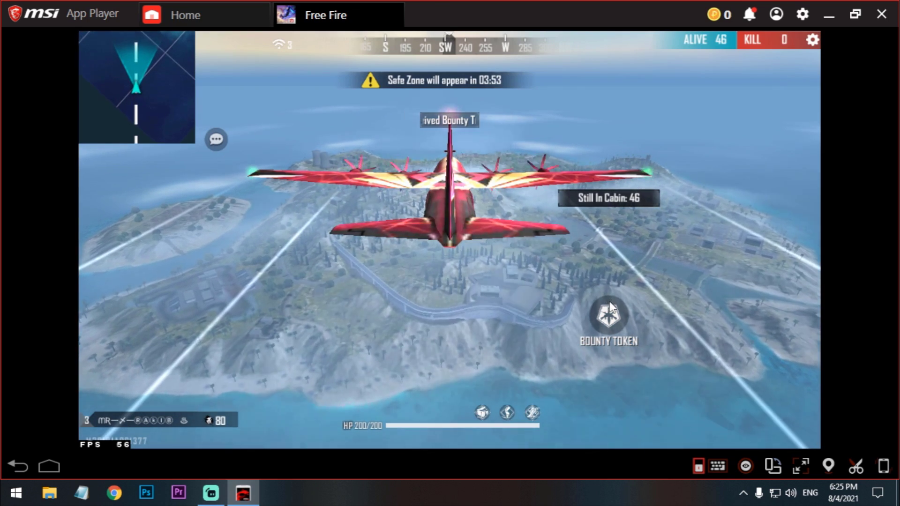
Step: Mark Clock Tower on the island map and eject from the plane
key(m)
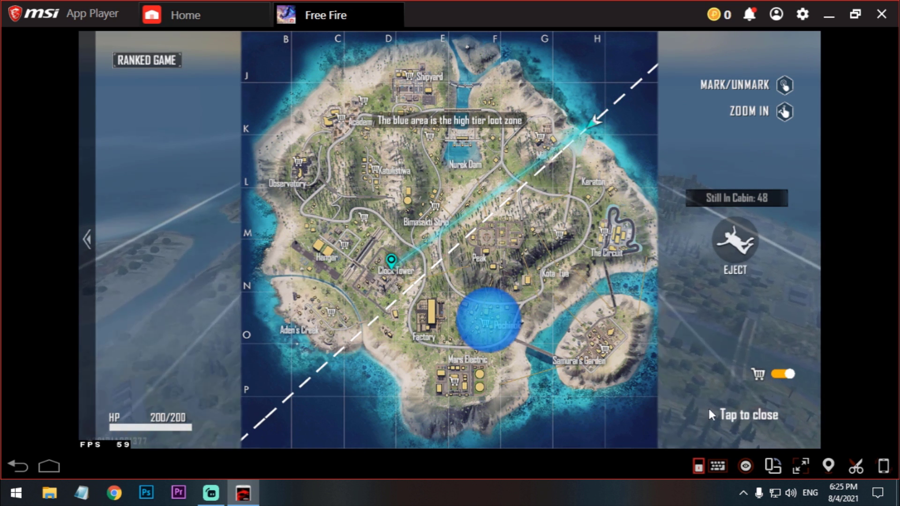
key(m)
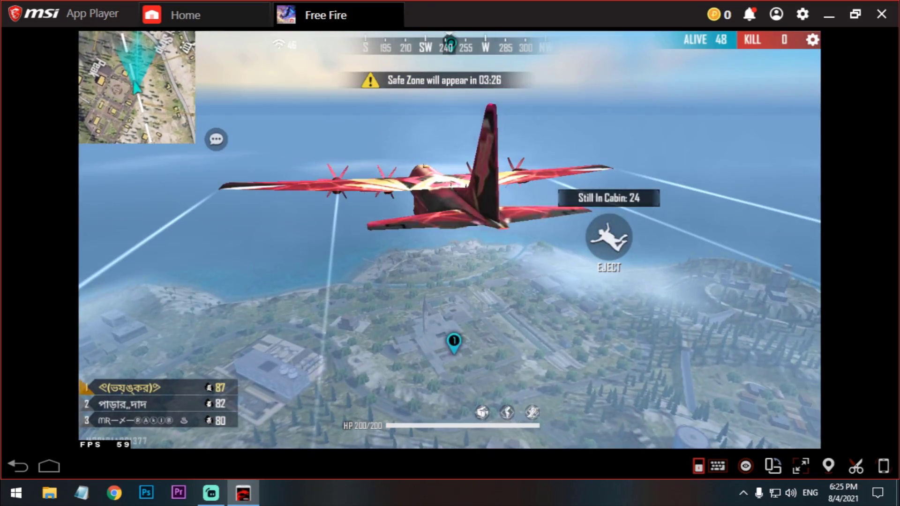
key(f)
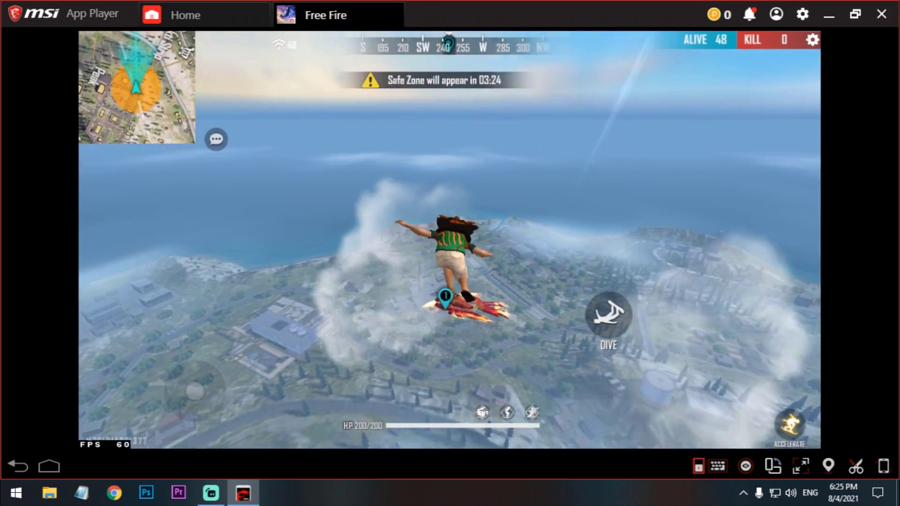